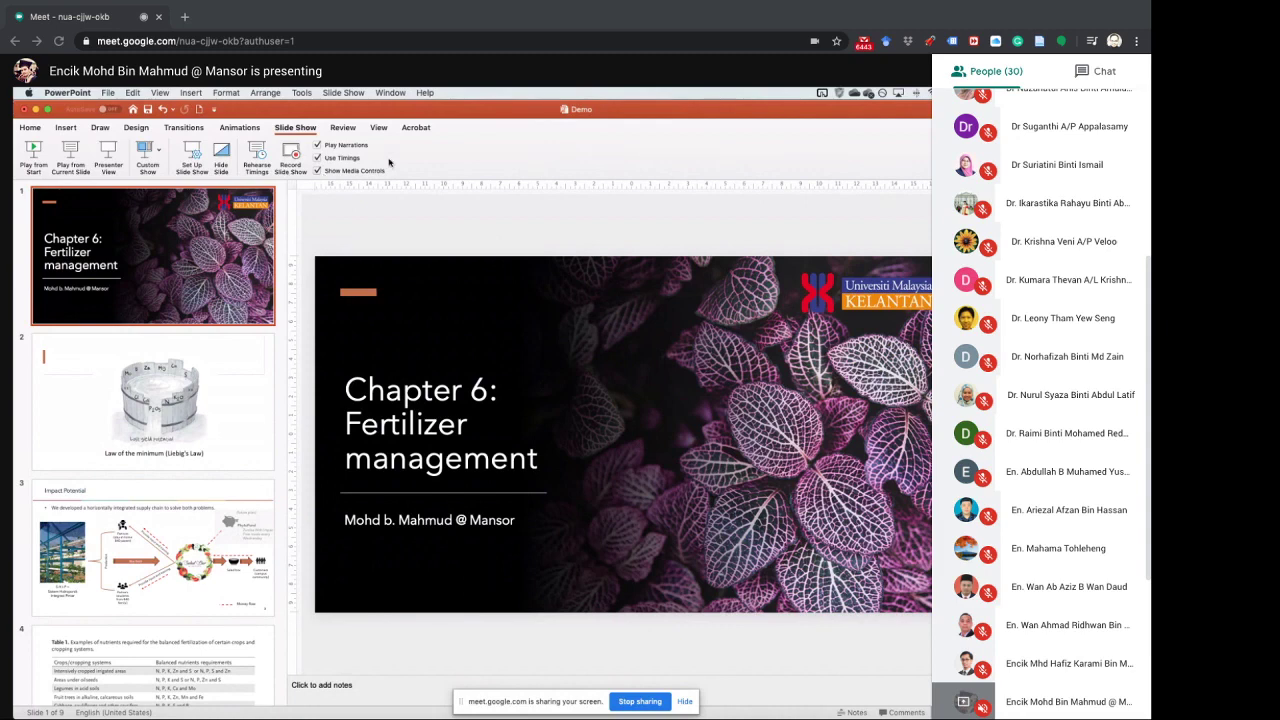
click(84, 93)
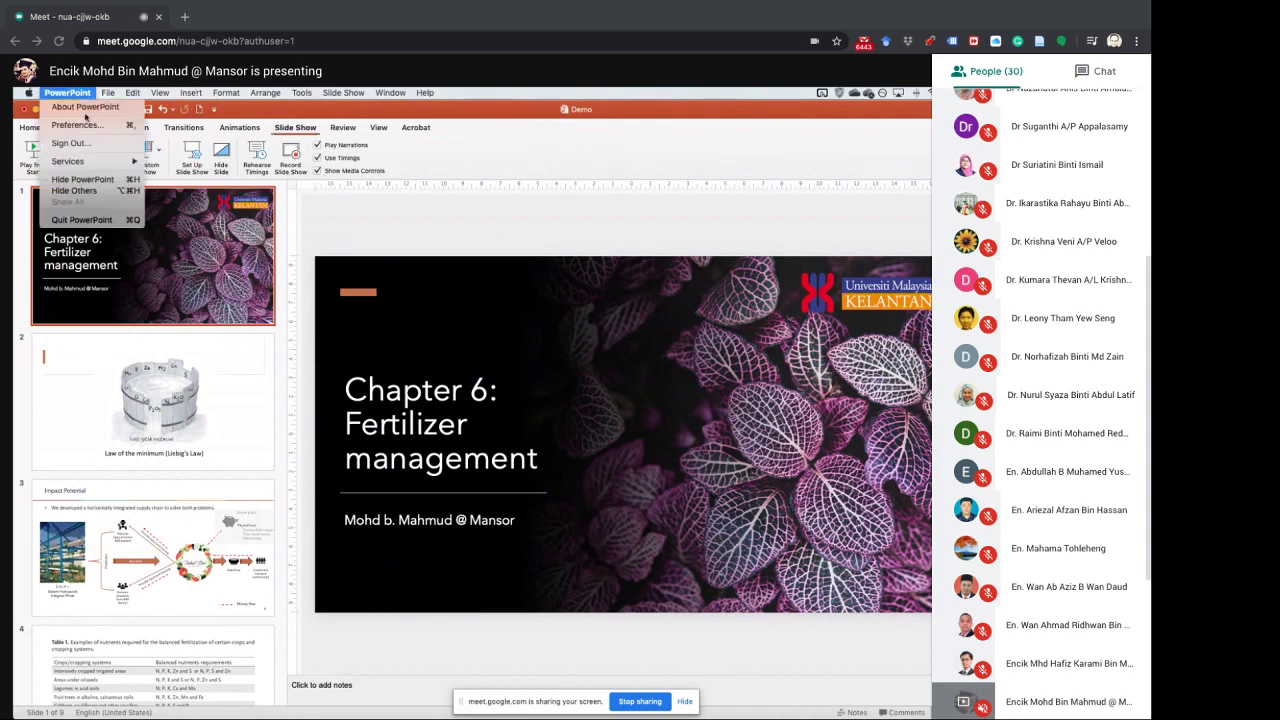
click(86, 108)
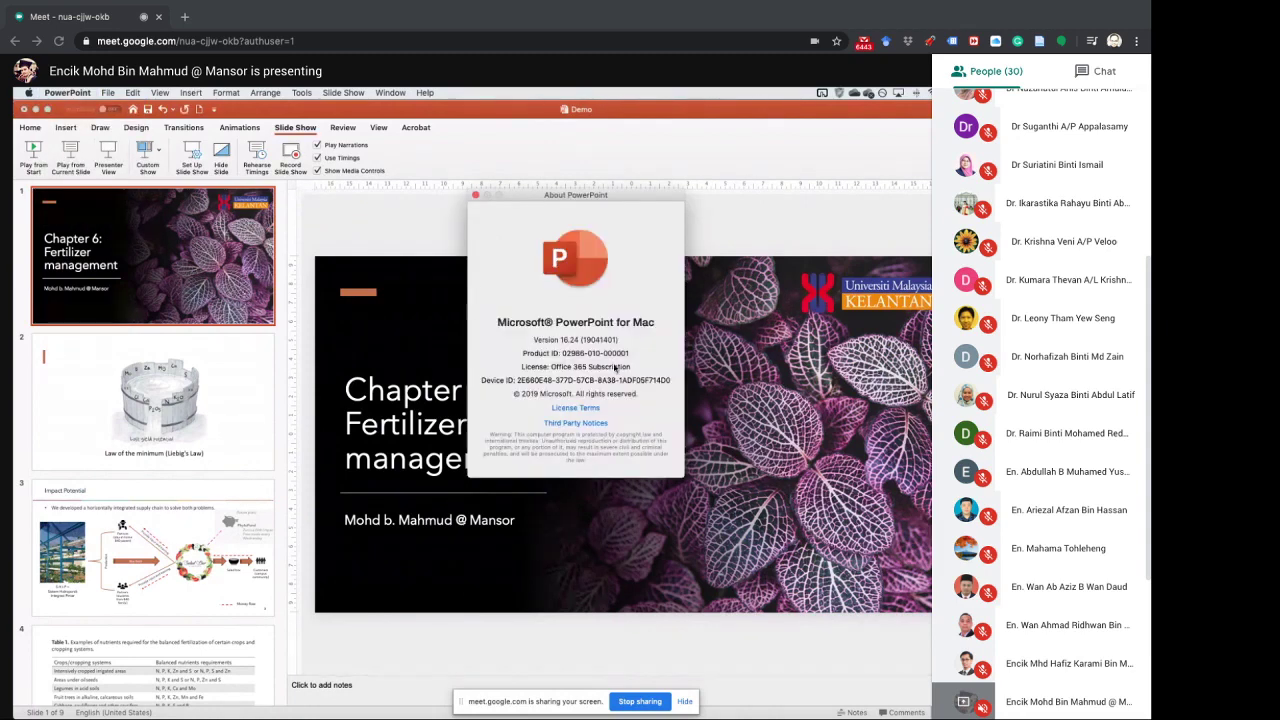
click(477, 197)
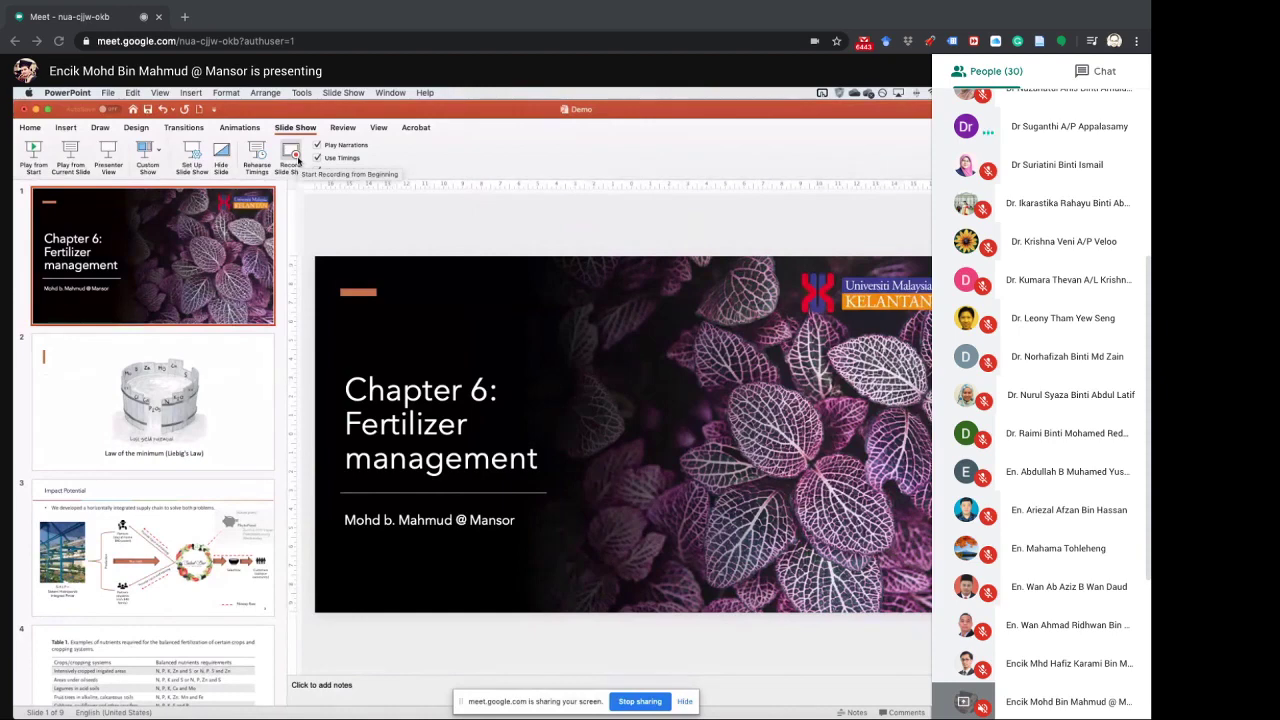
Mute one participant's microphone for everyone from the People list, confirming the Mute prompt.
scroll(1040, 450, down, 3)
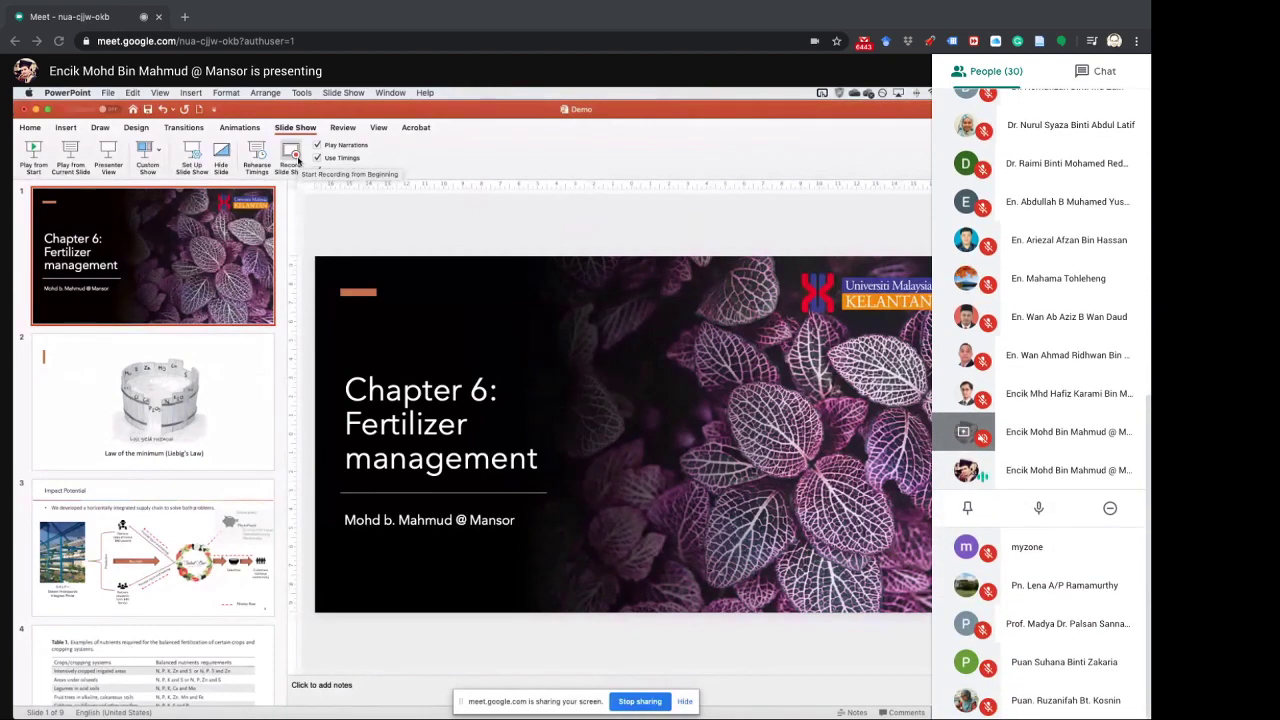
scroll(1040, 450, up, 6)
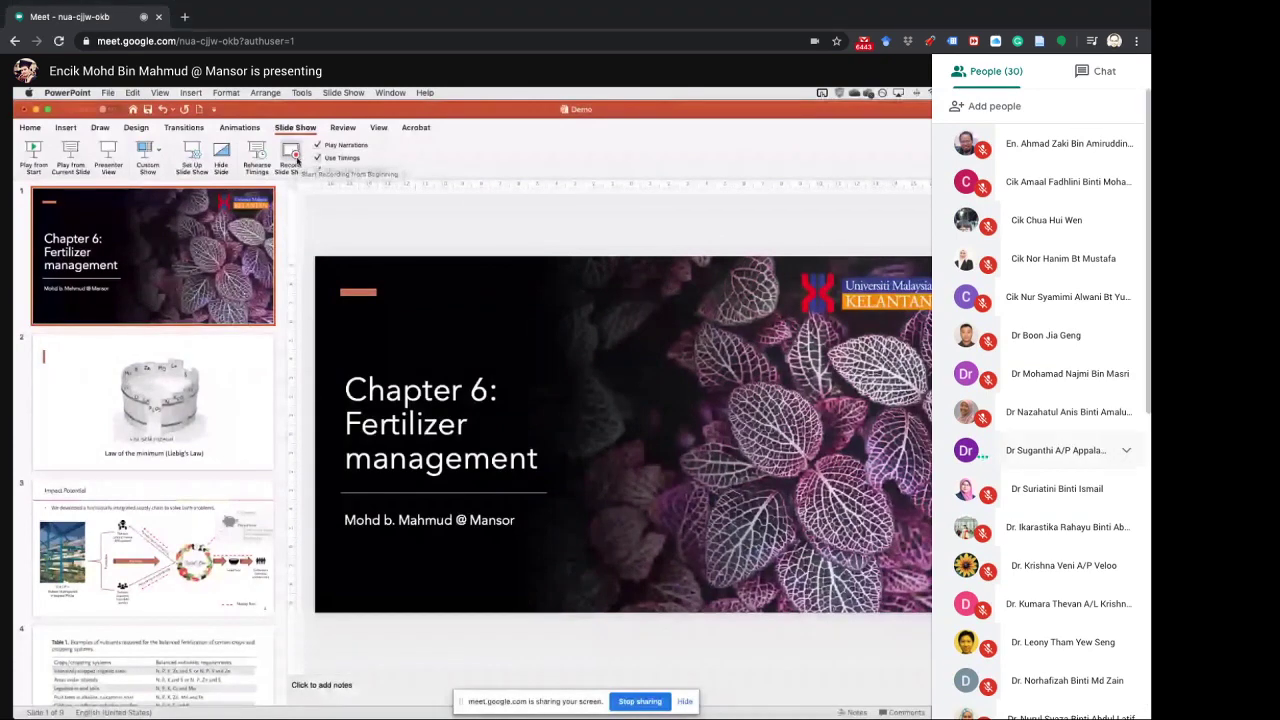
click(1126, 450)
click(1038, 488)
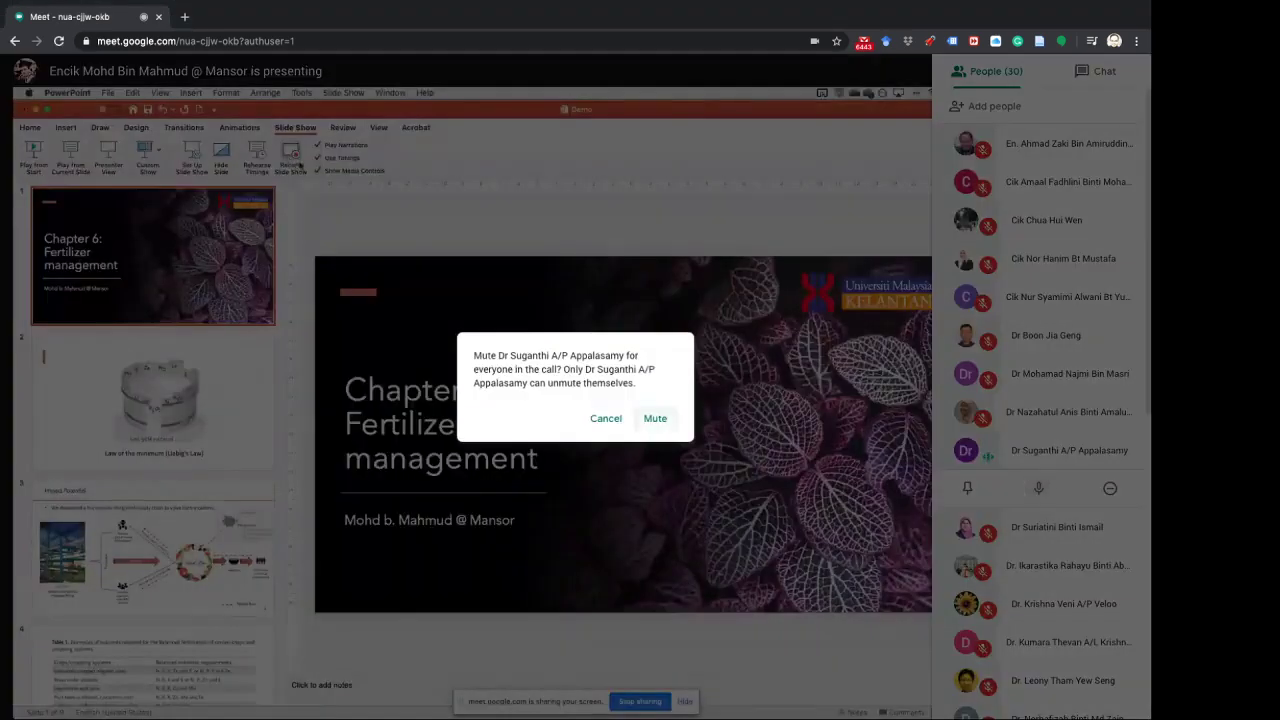
click(655, 418)
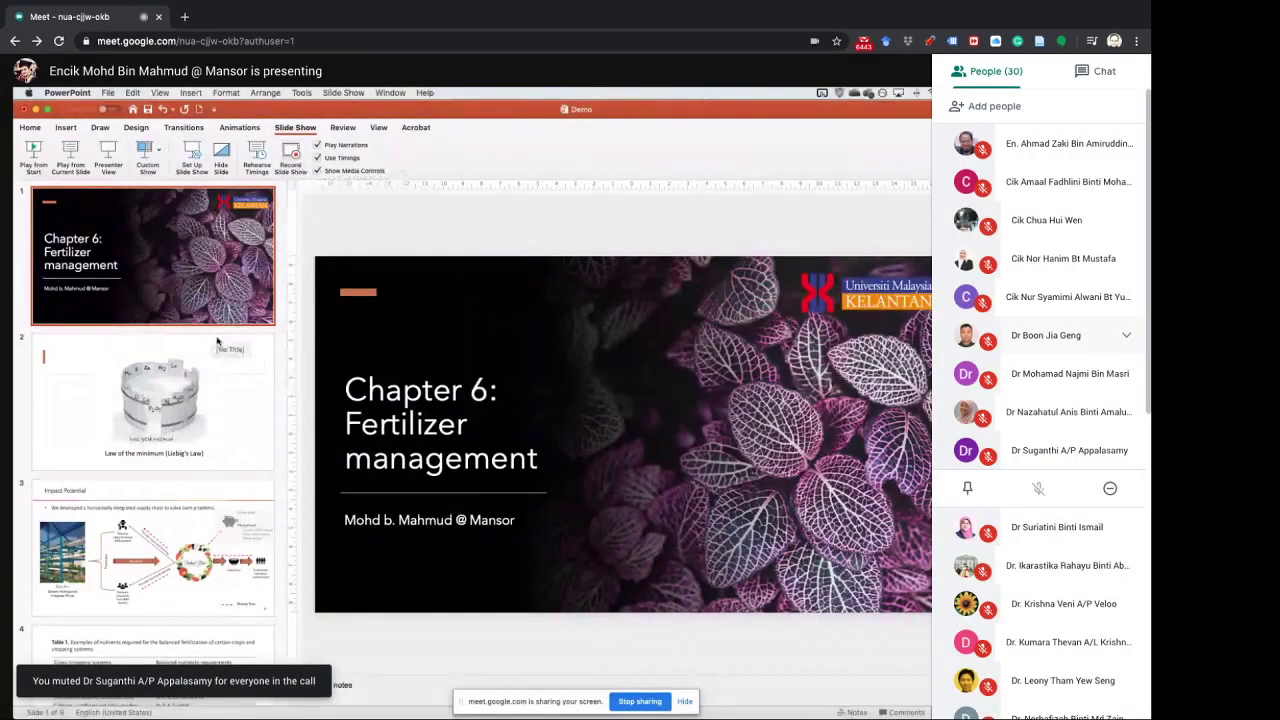
scroll(1040, 400, down, 15)
scroll(210, 569, down, 2)
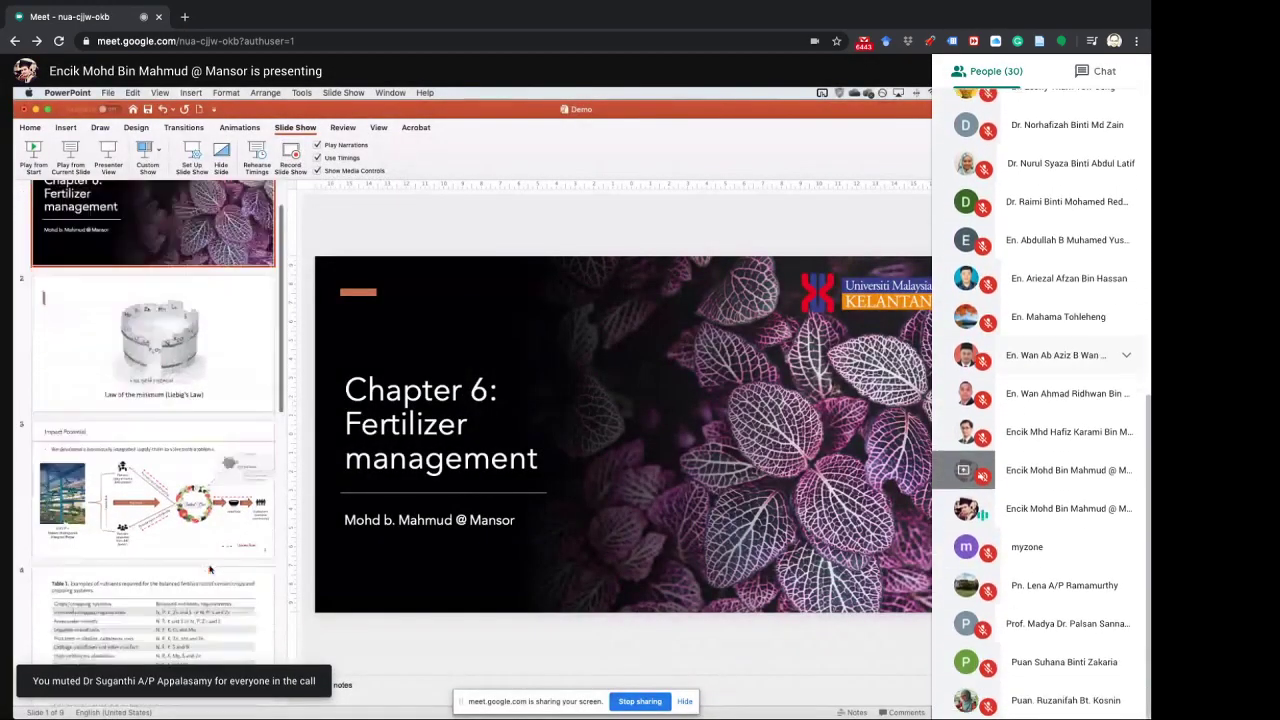
scroll(210, 569, down, 5)
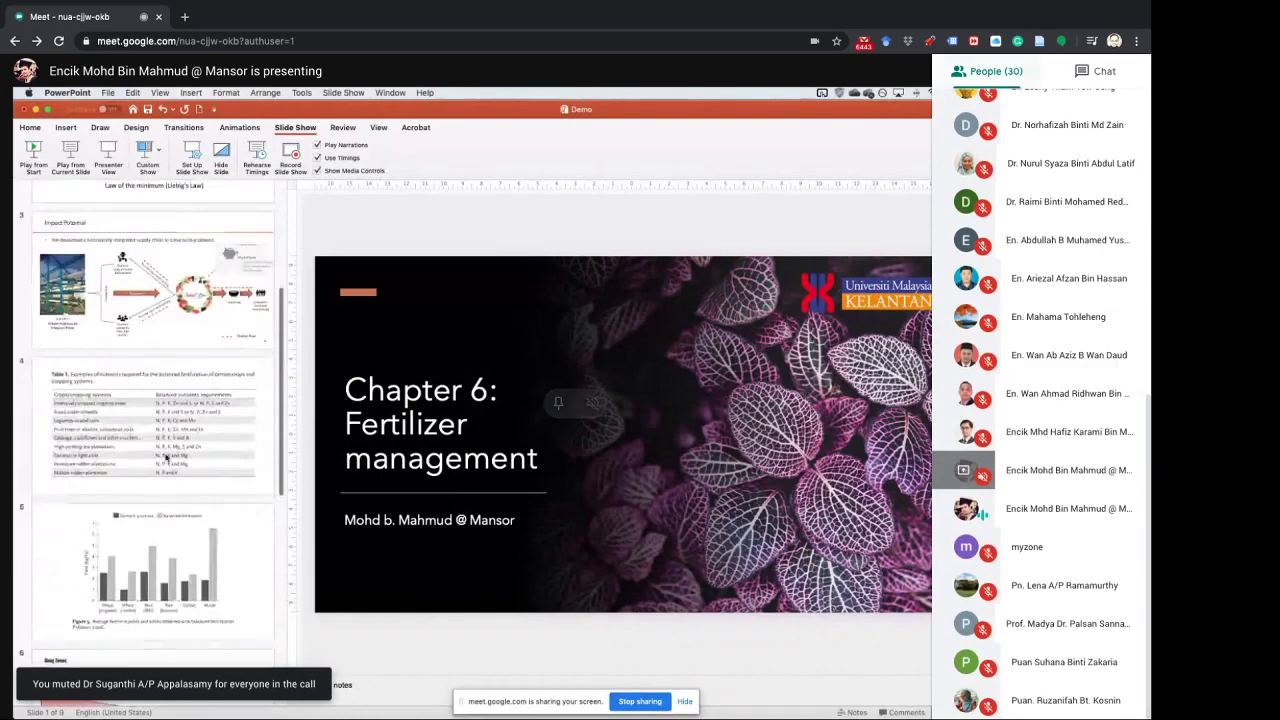
scroll(165, 457, up, 7)
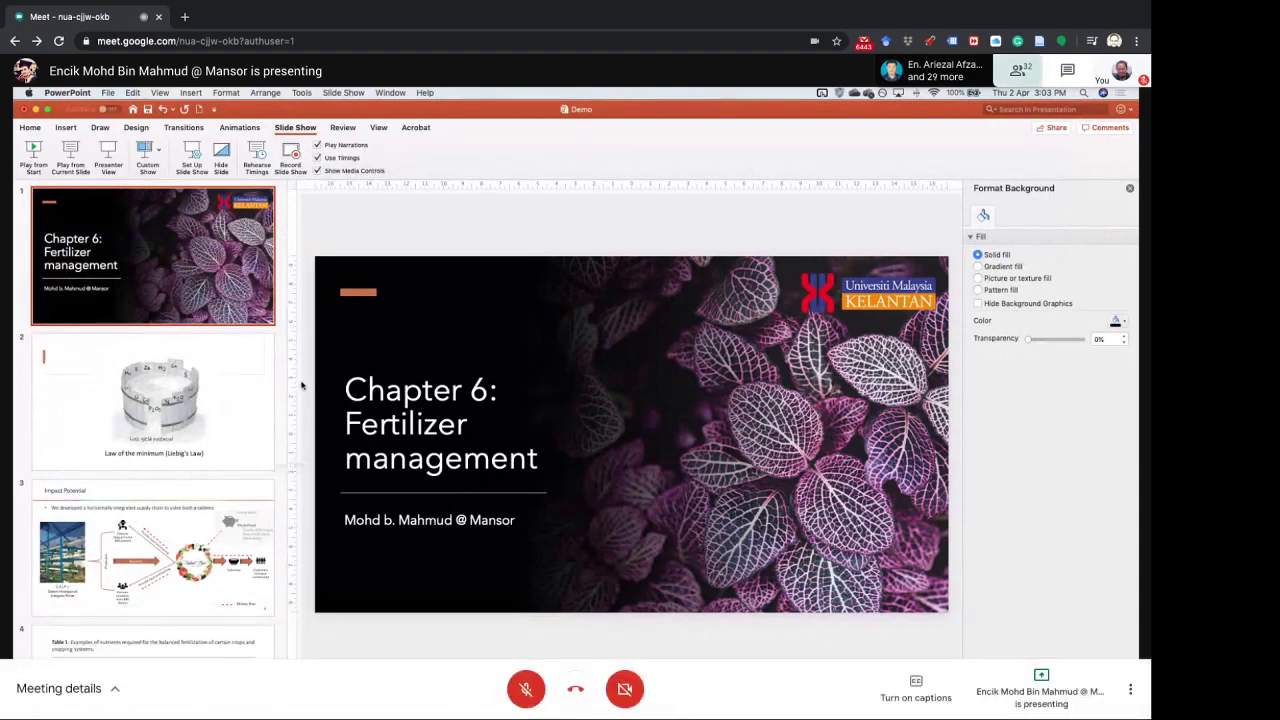
key(ctrl+alt+p)
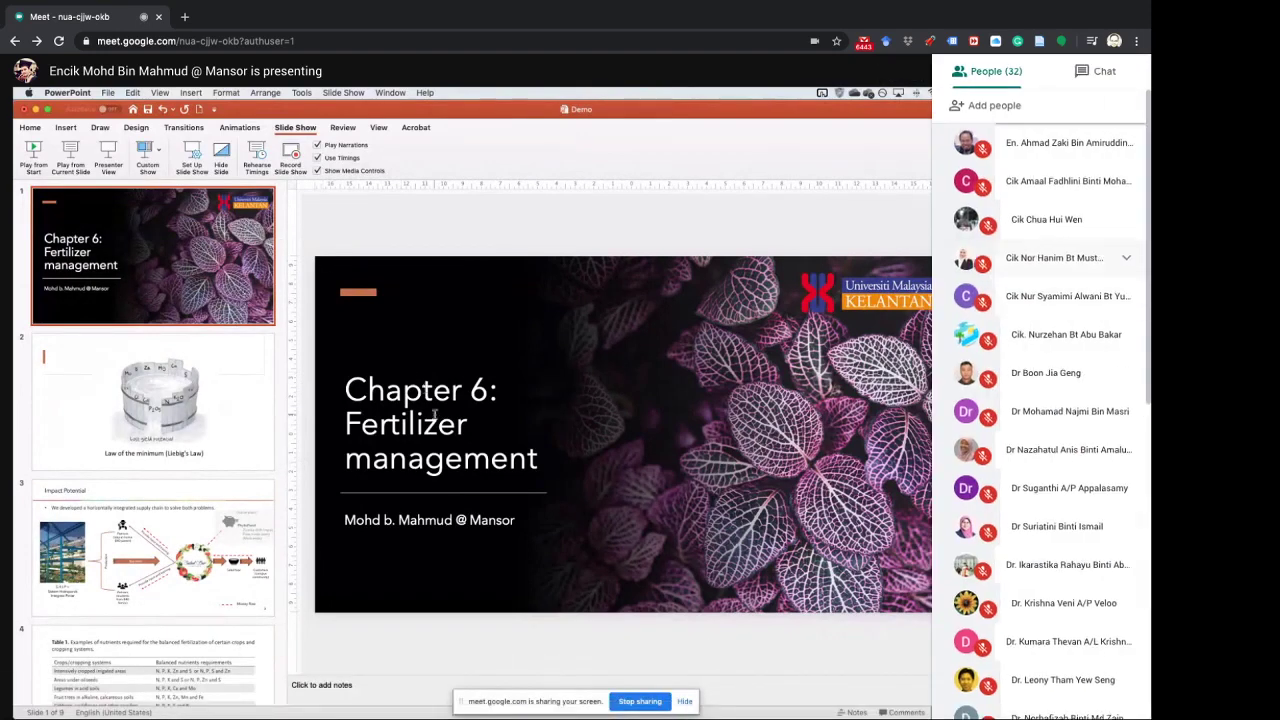
scroll(1060, 250, down, 3)
scroll(1060, 240, down, 10)
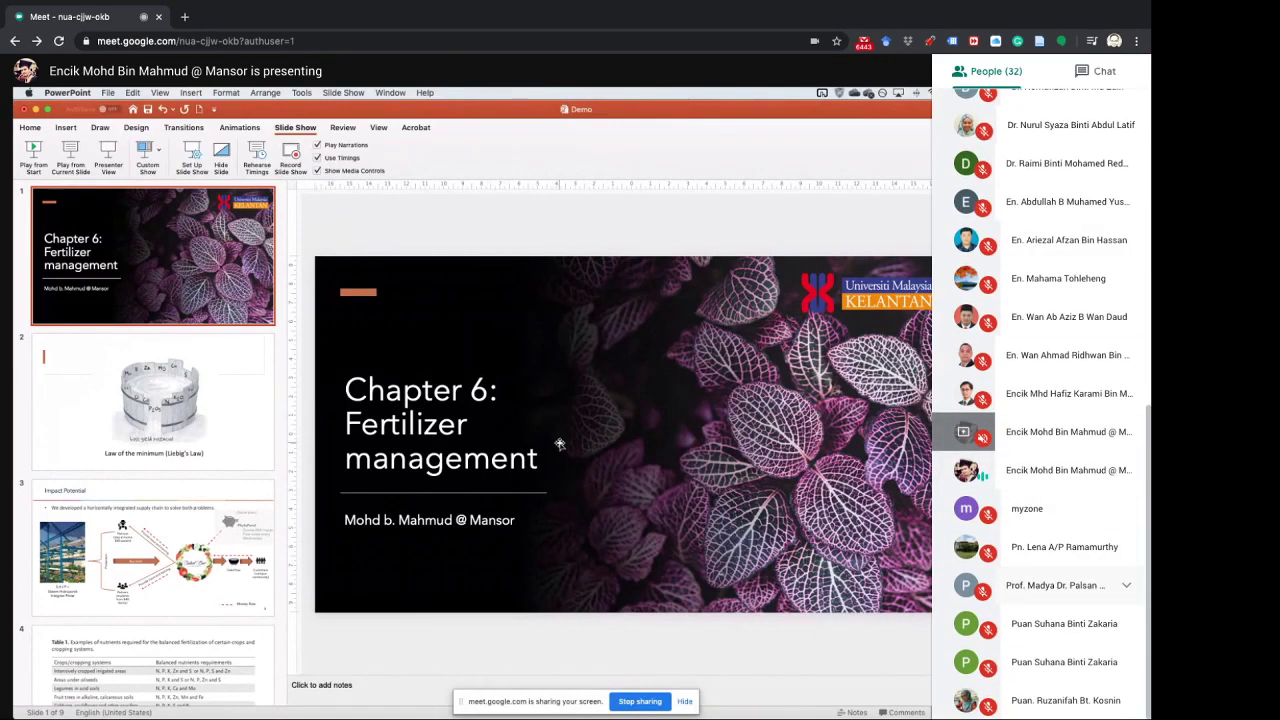
scroll(1060, 600, up, 12)
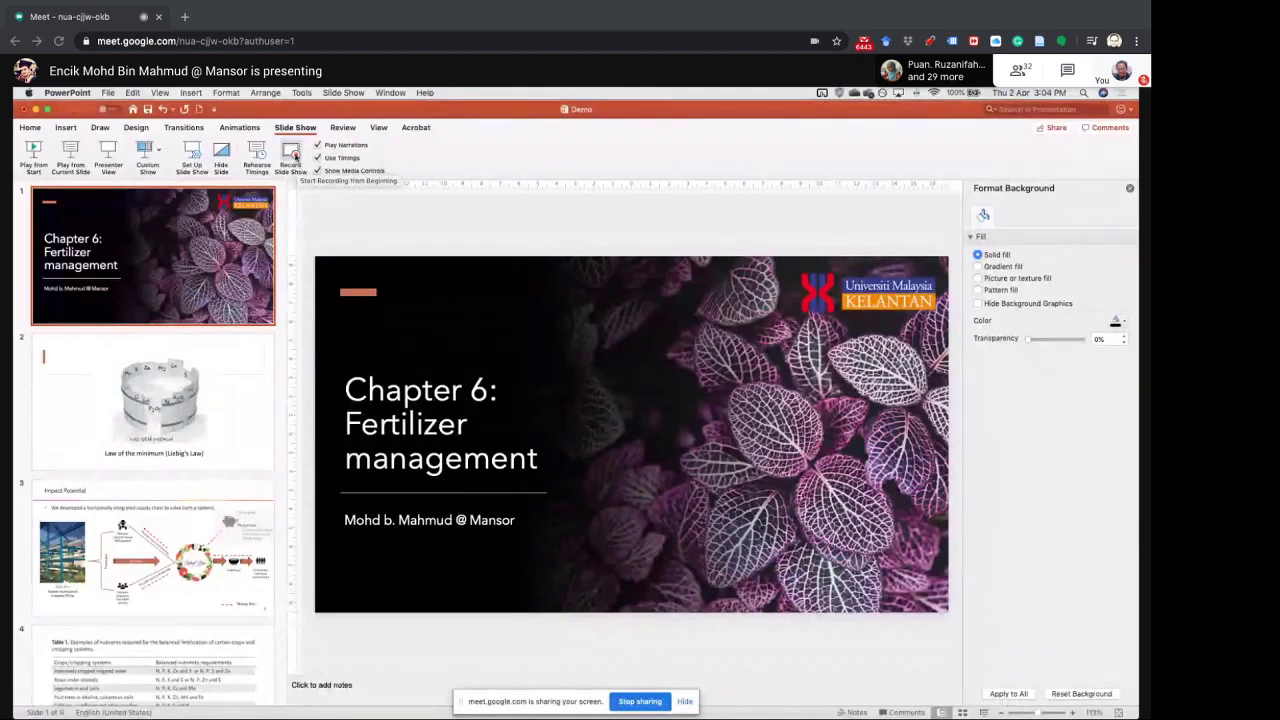
Record a narrated slide show from slide 1, giving slides 1–3 timings of 0:17, 0:03 and 0:04.
click(295, 156)
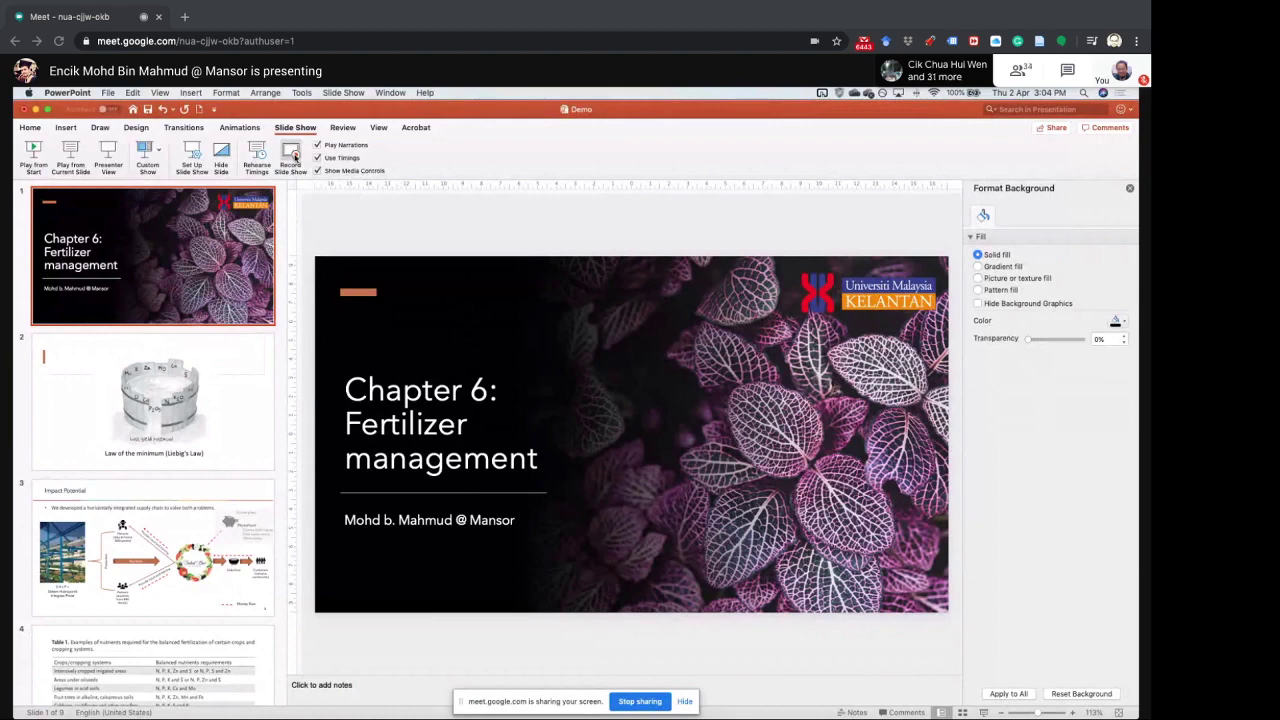
click(292, 155)
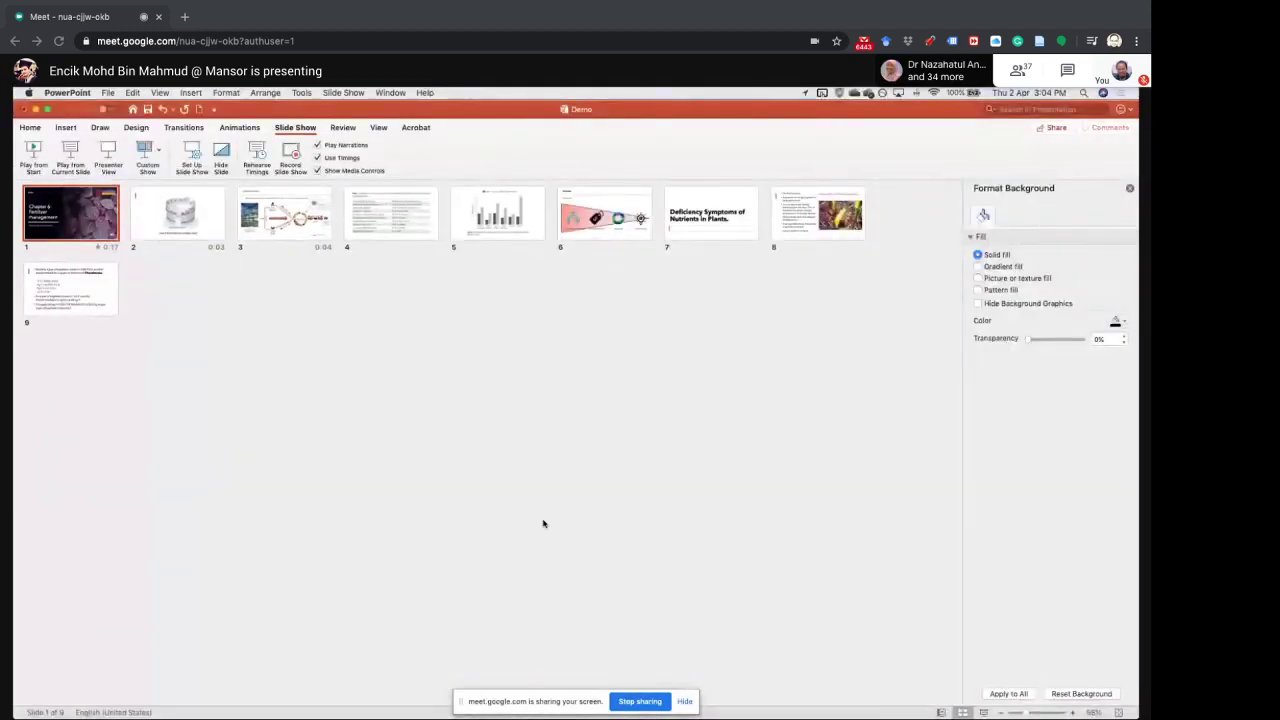
Return to Normal view and bring up the playback bar of slide 1's narration audio.
click(935, 713)
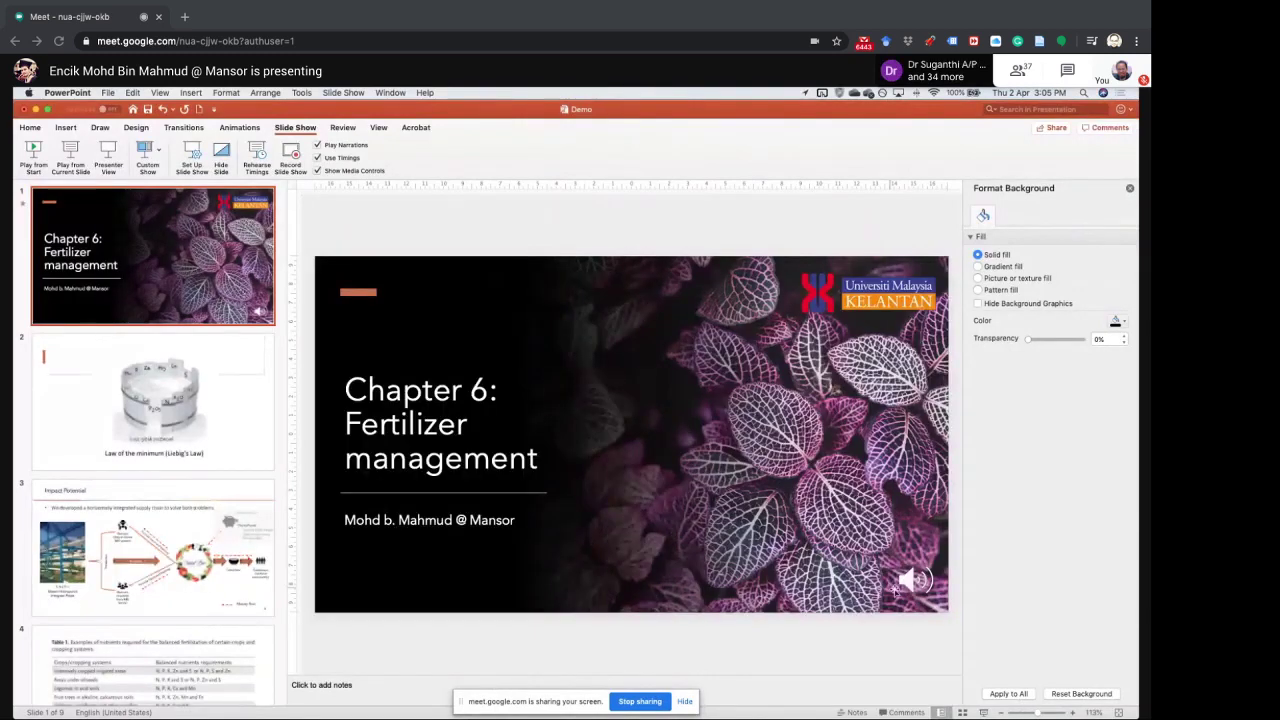
mouse_move(898, 584)
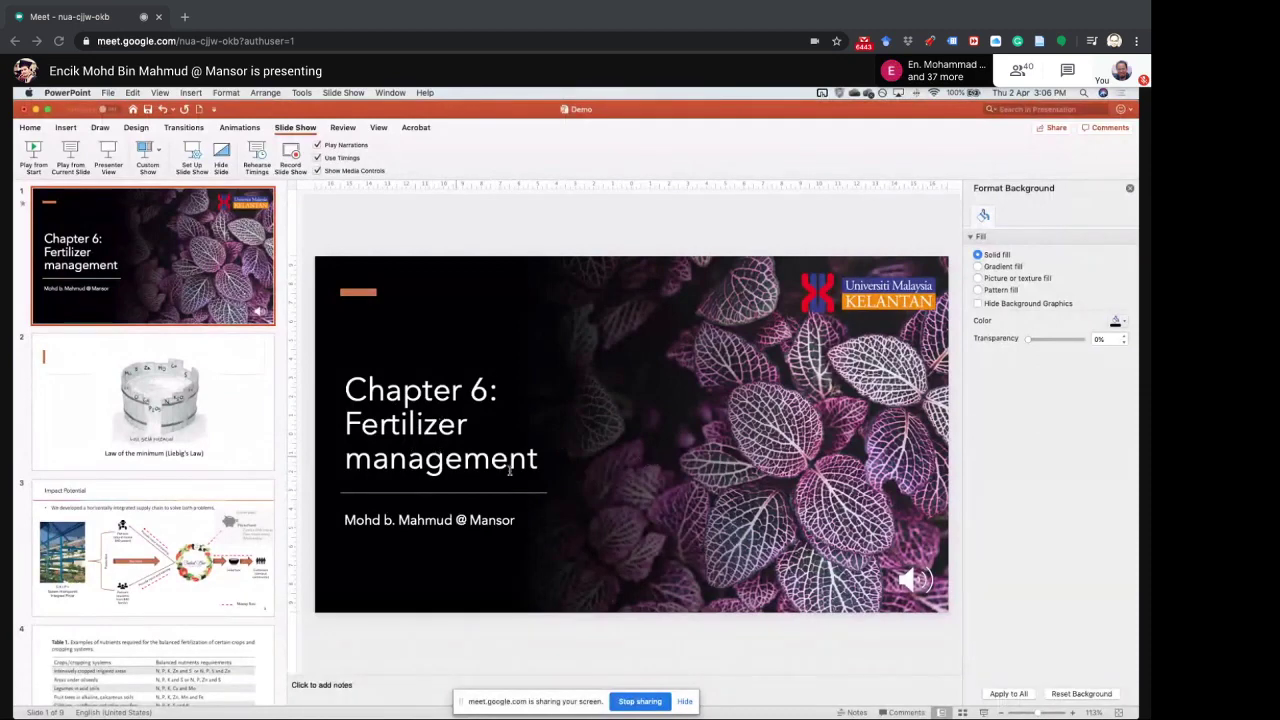
mouse_move(921, 580)
Select the narration audio clip on the Chapter 6 title slide.
scroll(217, 437, down, 1)
scroll(217, 437, down, 2)
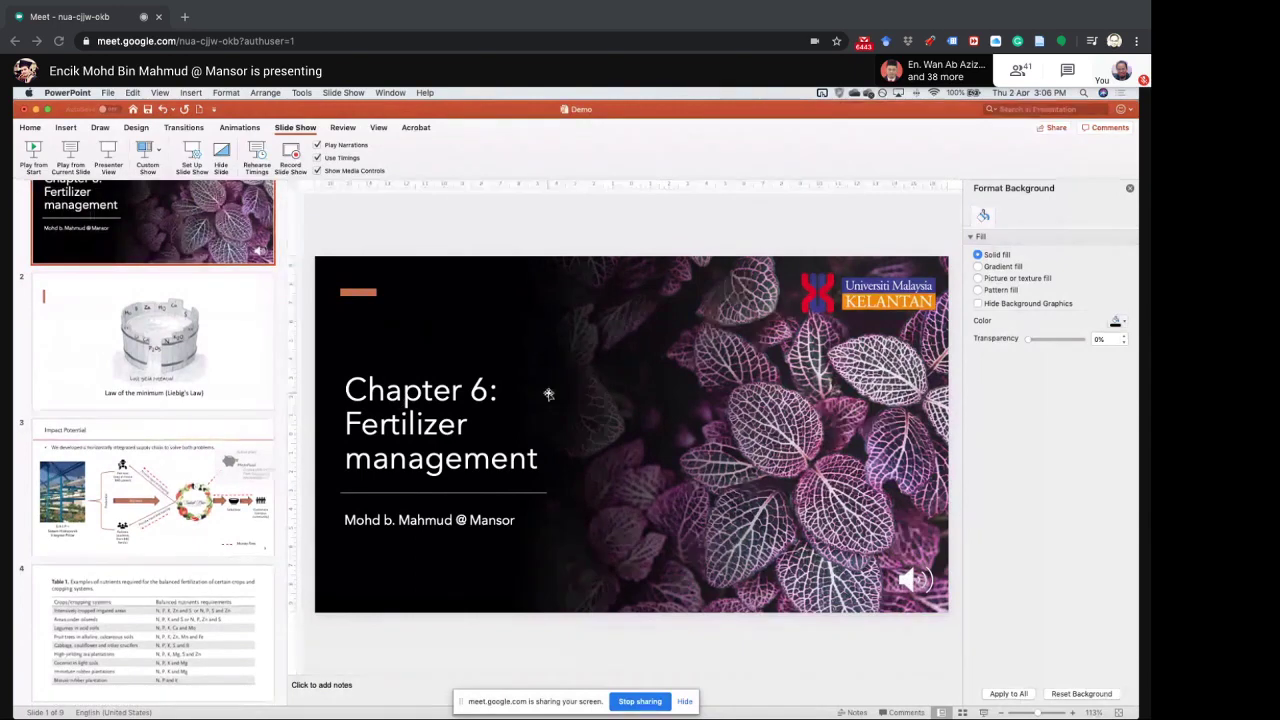
click(918, 582)
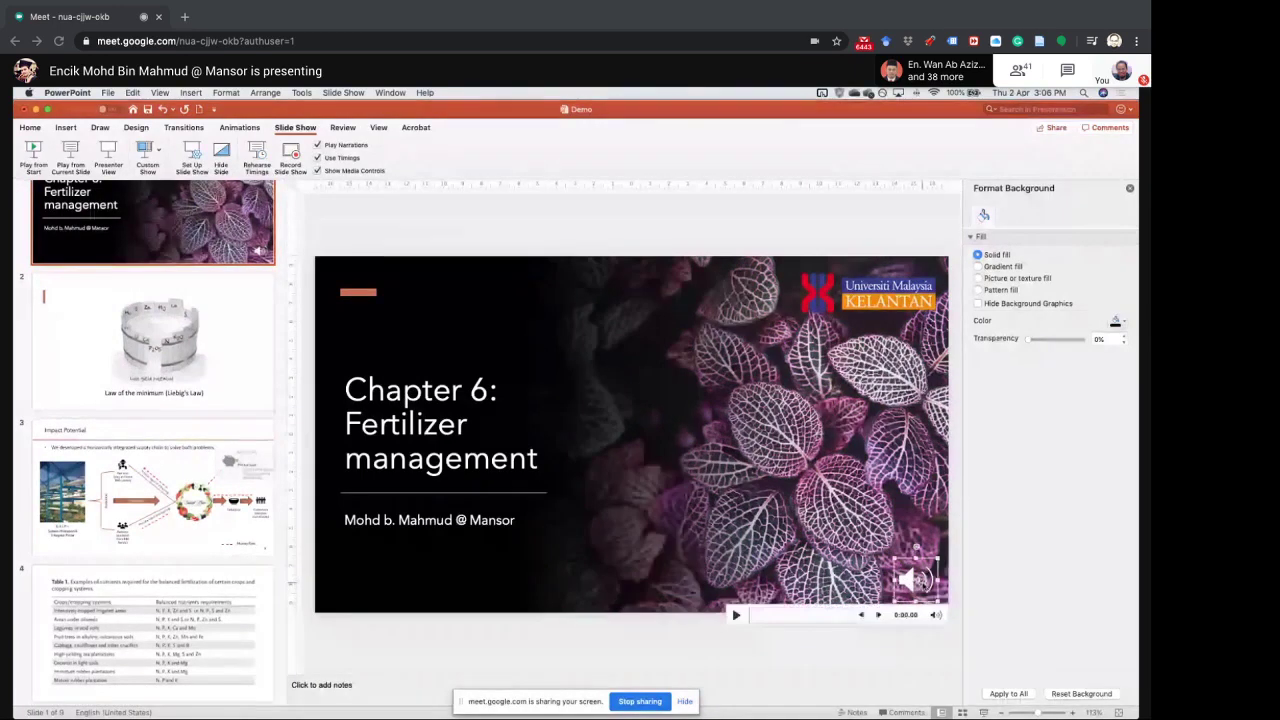
Browse slides 2–4 and the Figure 5 yield chart, then return to the title slide.
click(187, 380)
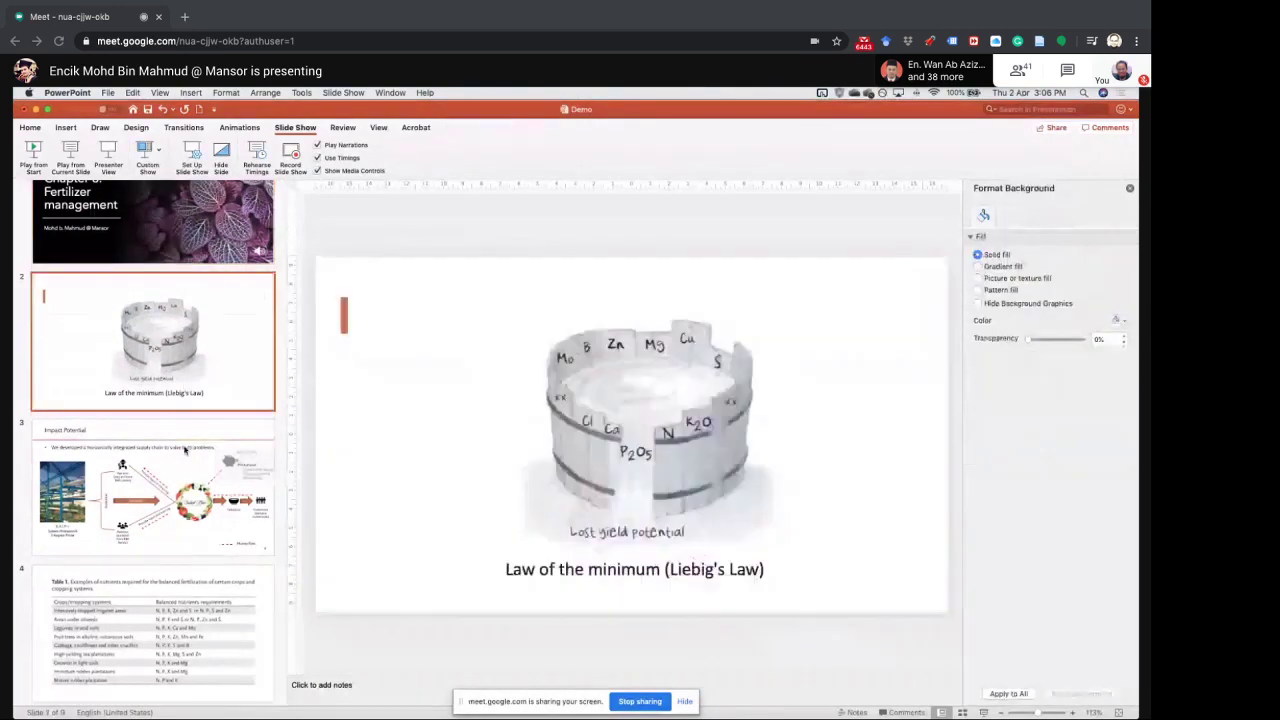
click(184, 449)
click(180, 592)
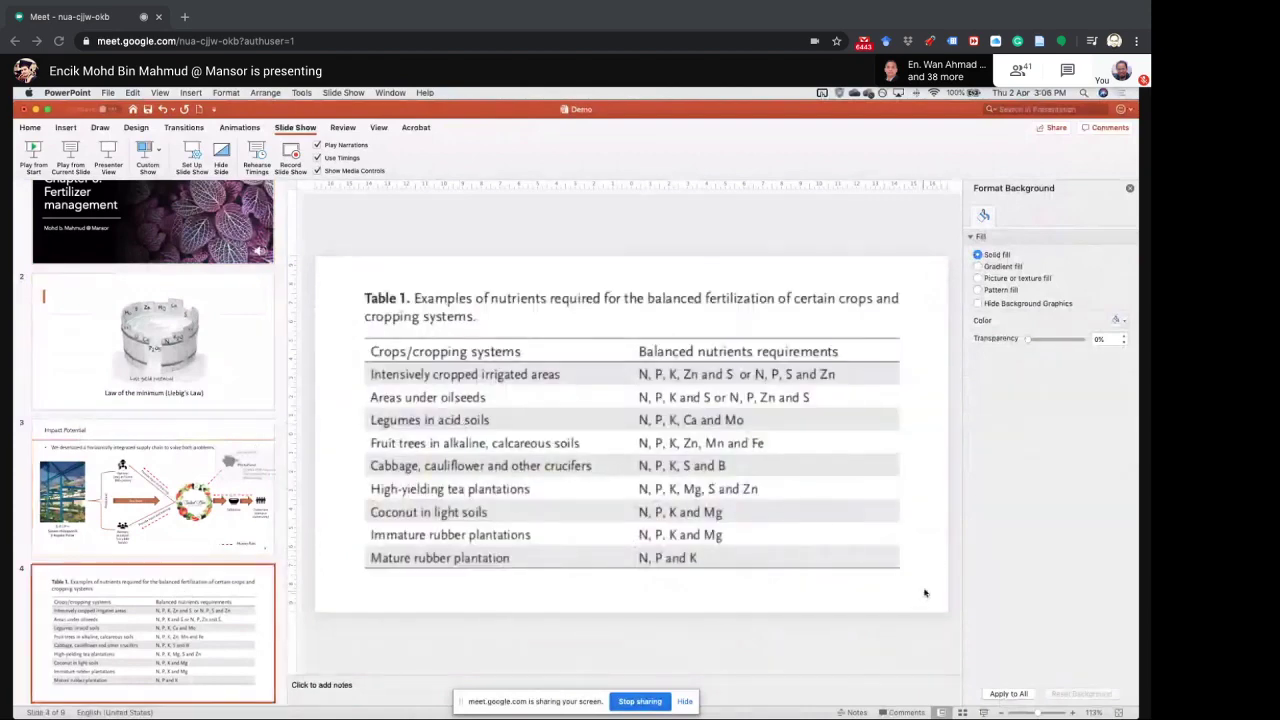
key(Up)
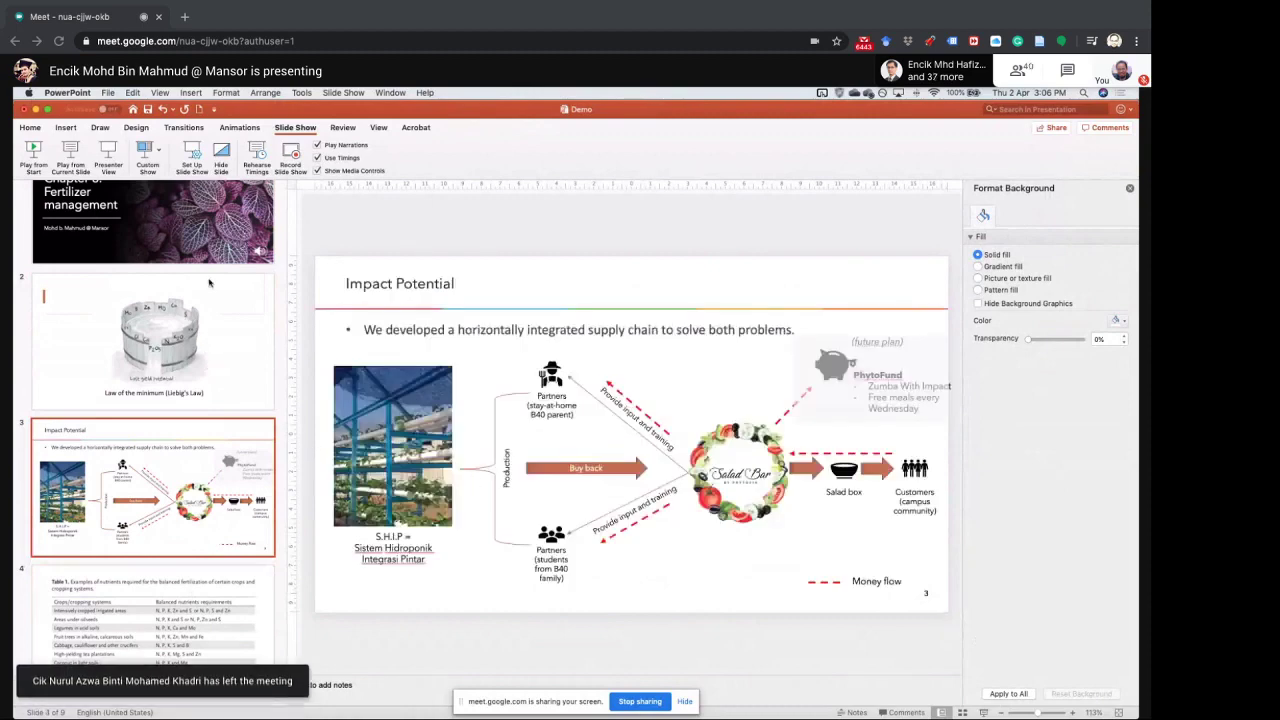
click(210, 340)
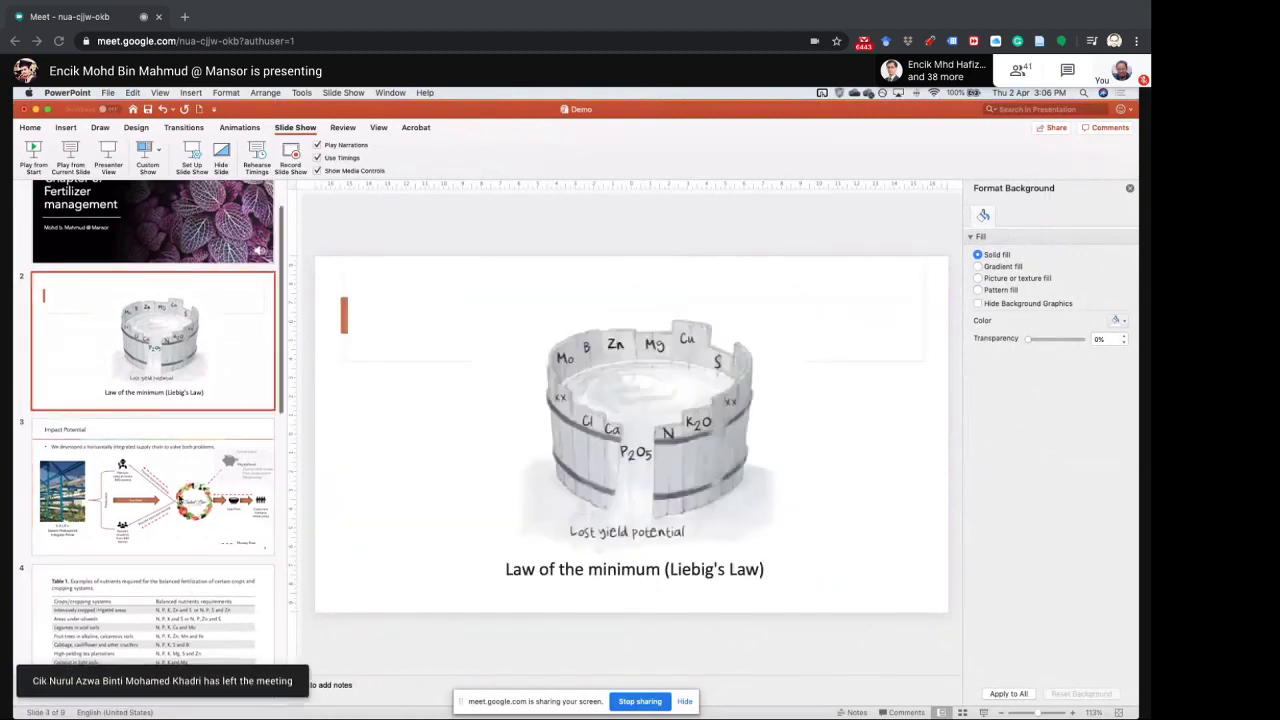
scroll(160, 420, down, 5)
click(192, 544)
scroll(192, 540, up, 5)
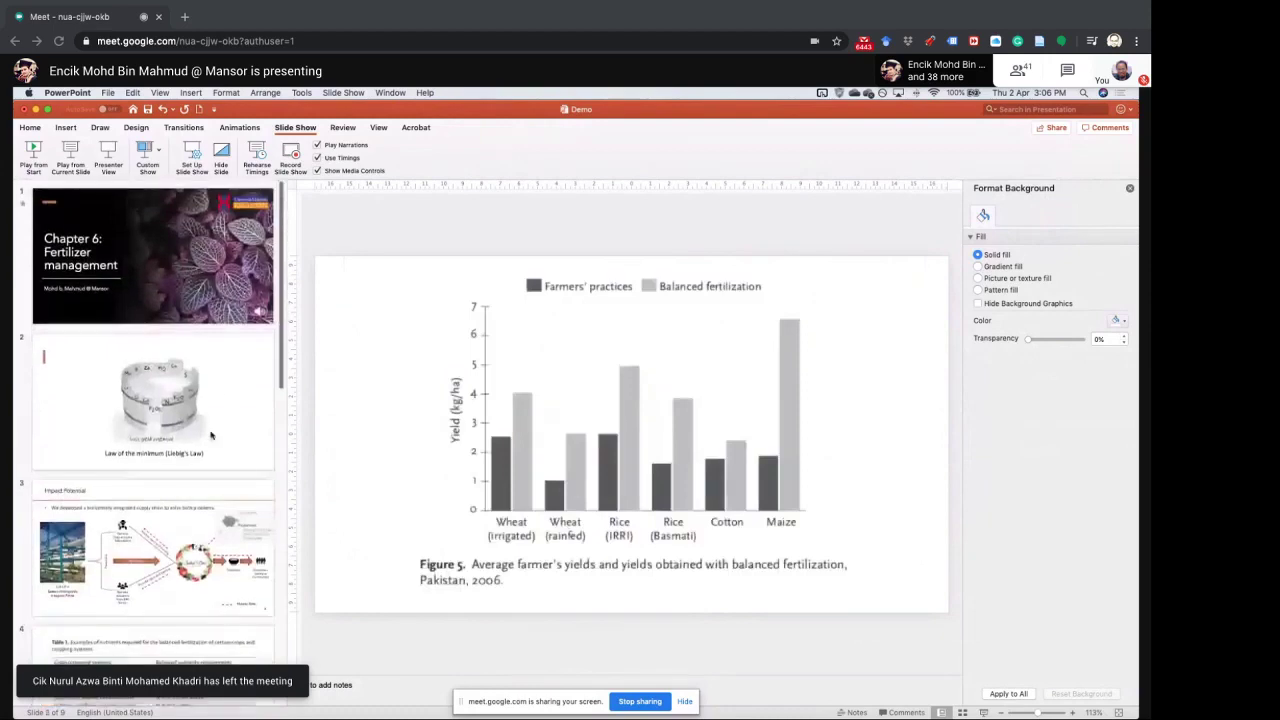
click(150, 260)
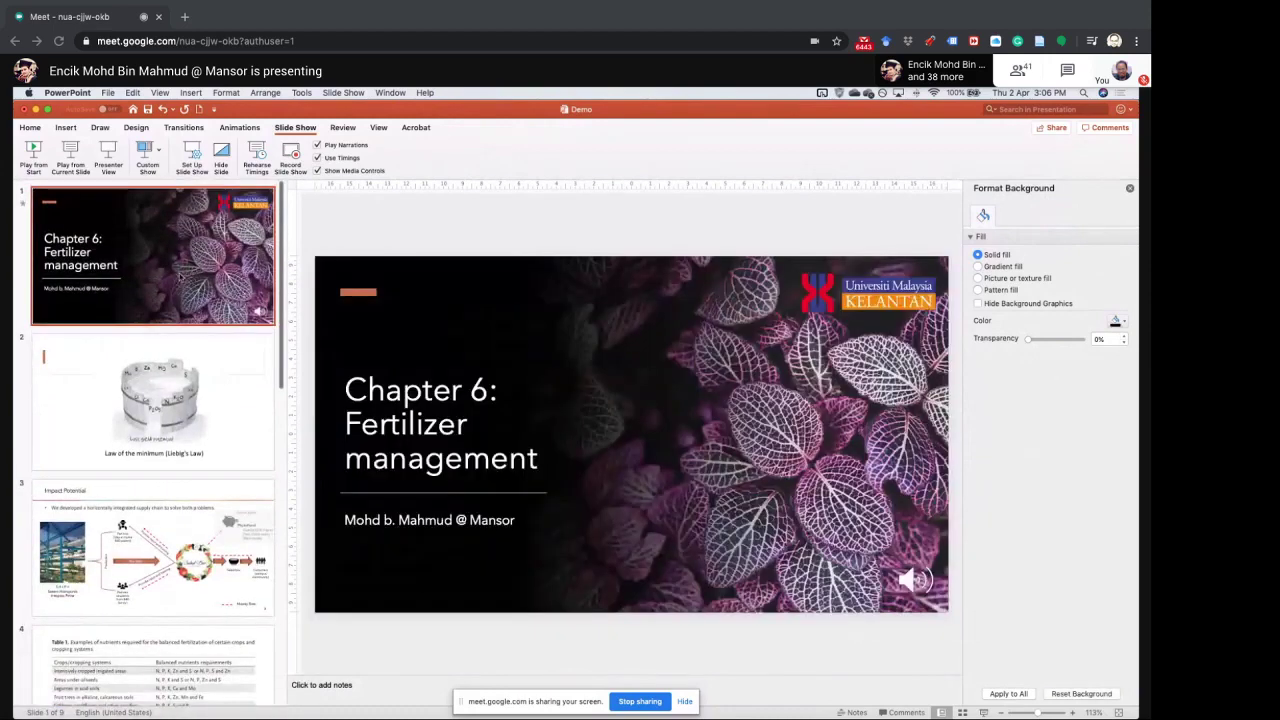
click(107, 92)
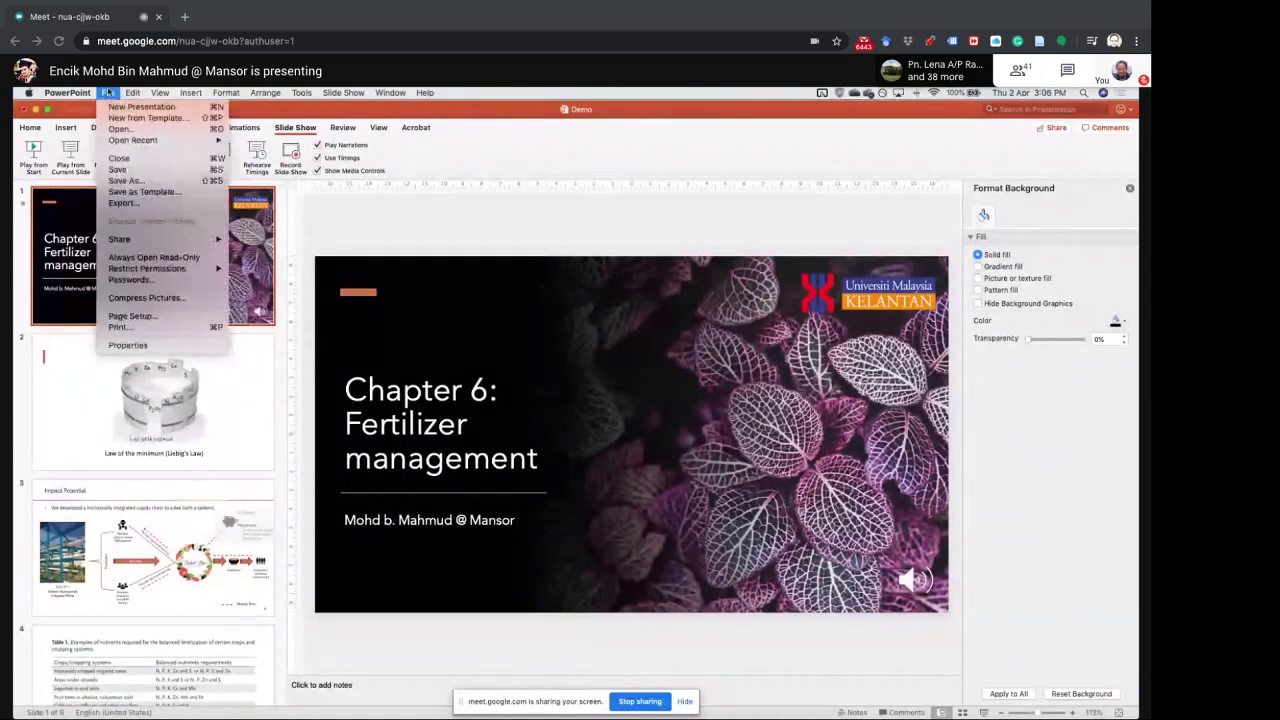
click(140, 182)
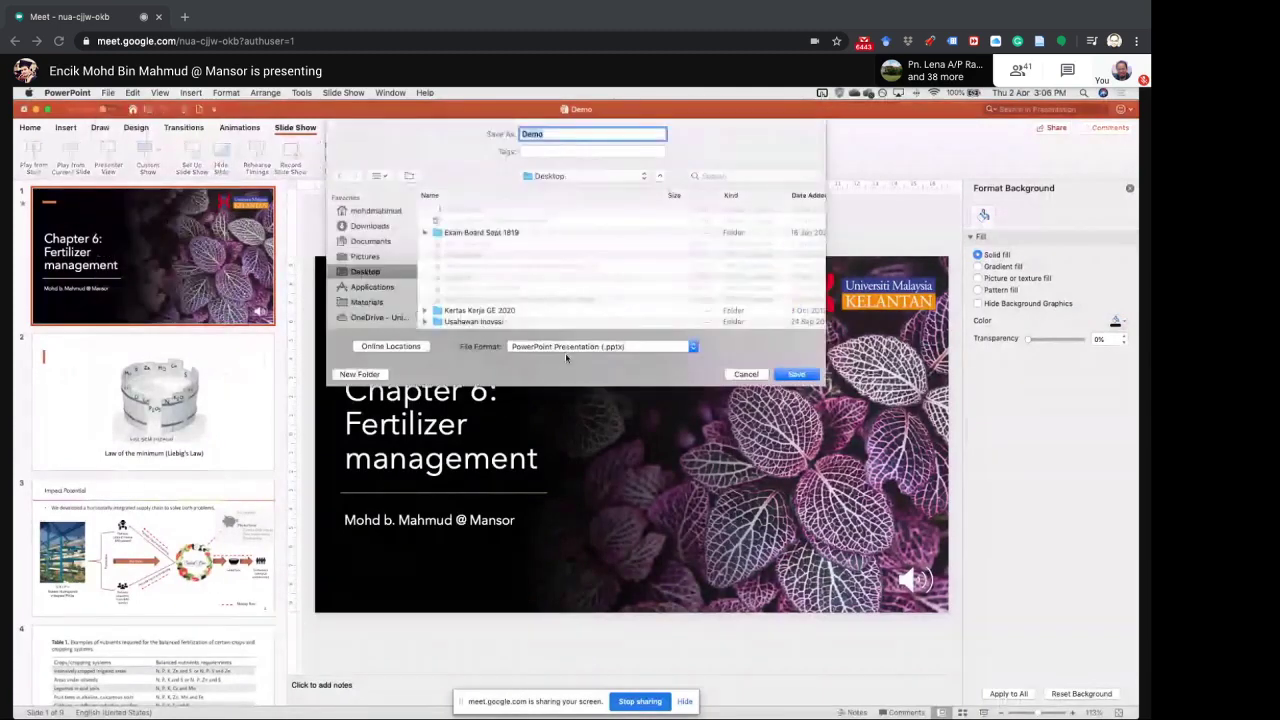
click(590, 349)
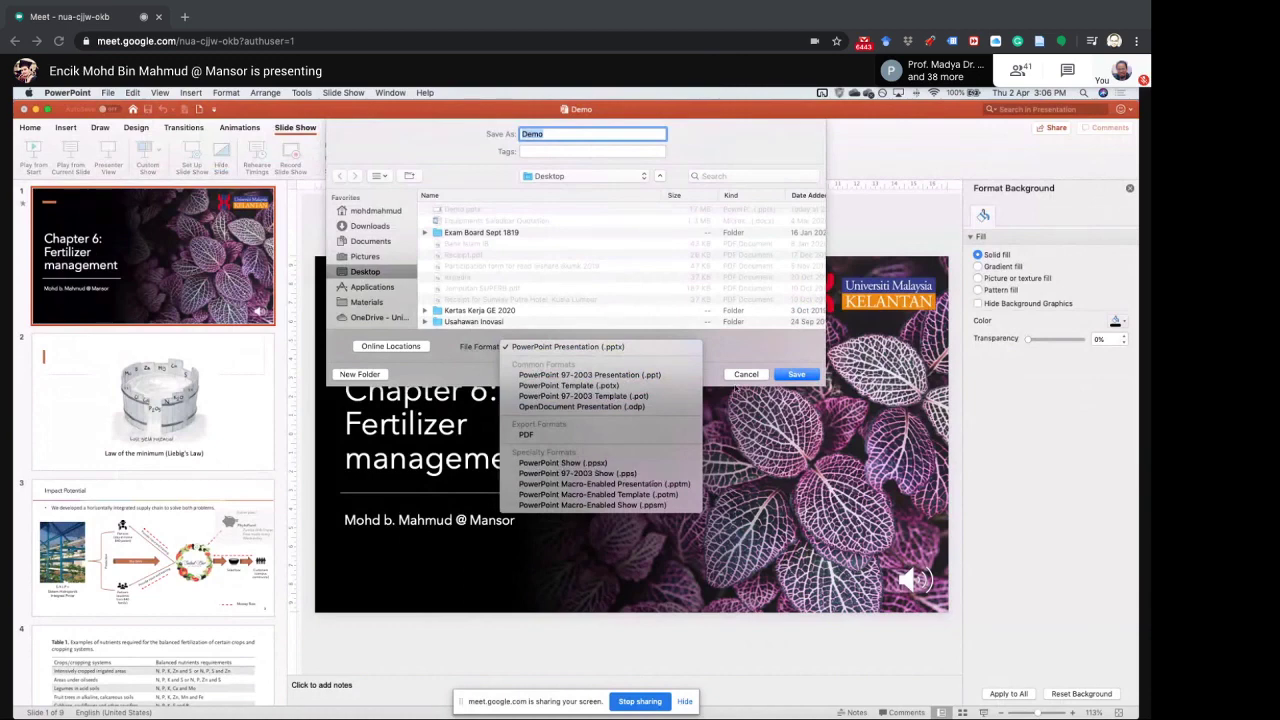
click(757, 360)
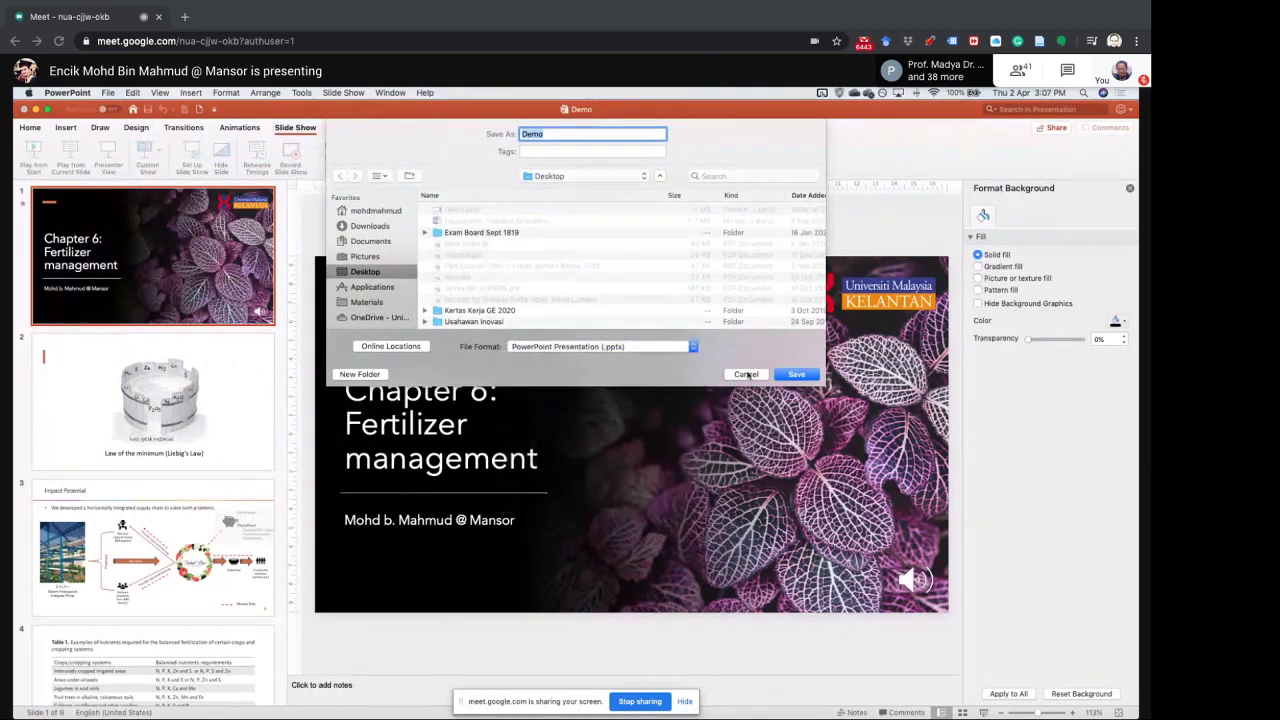
click(747, 374)
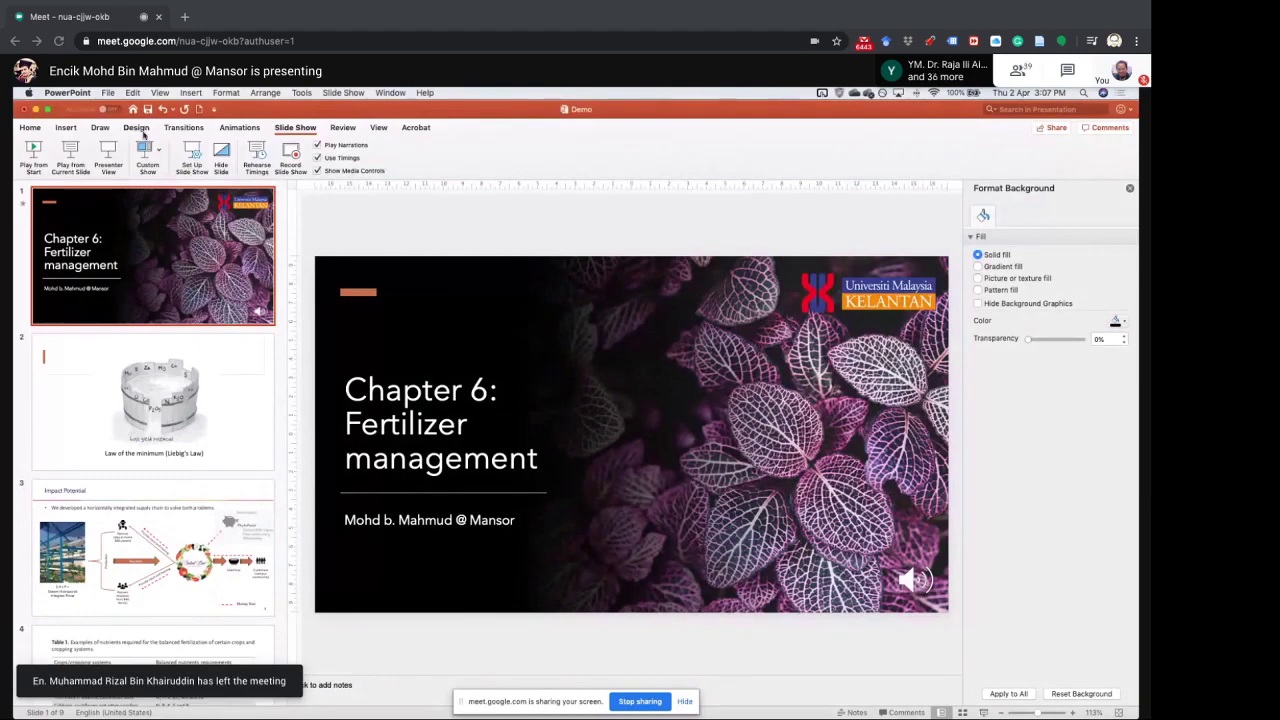
Switch the ribbon to the Insert tab to show the content-insertion tools.
click(65, 127)
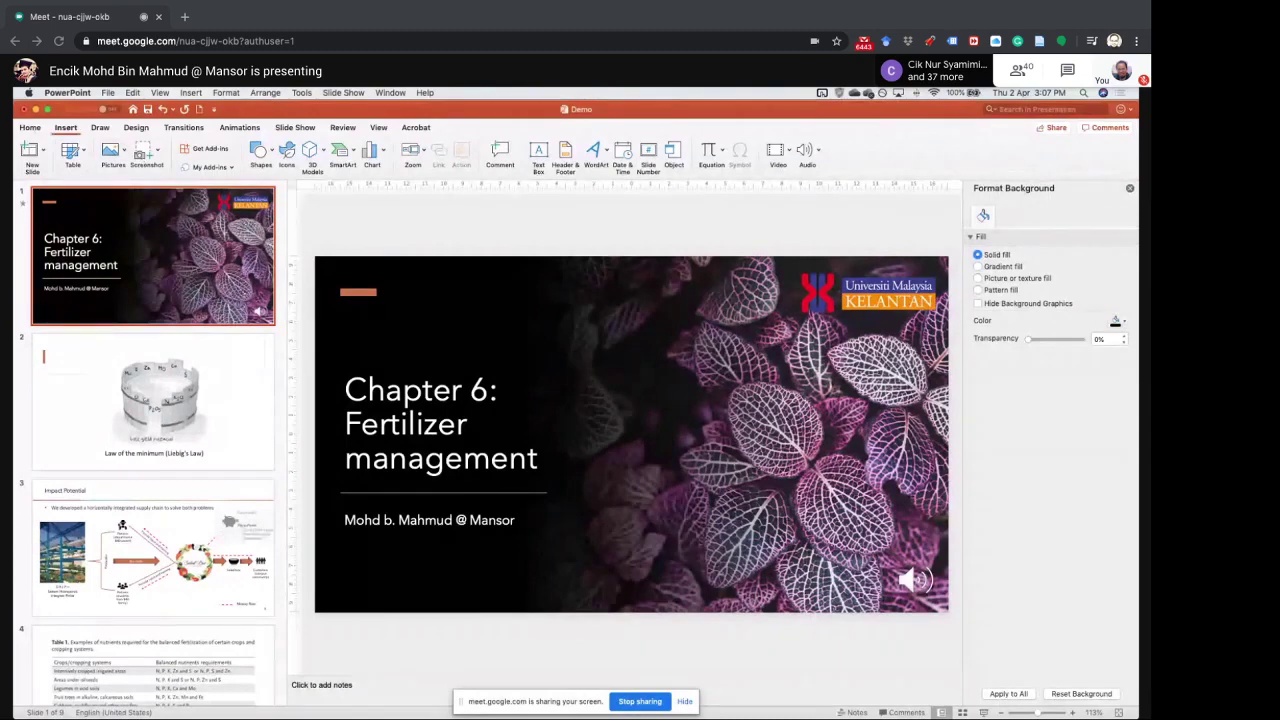
mouse_move(487, 711)
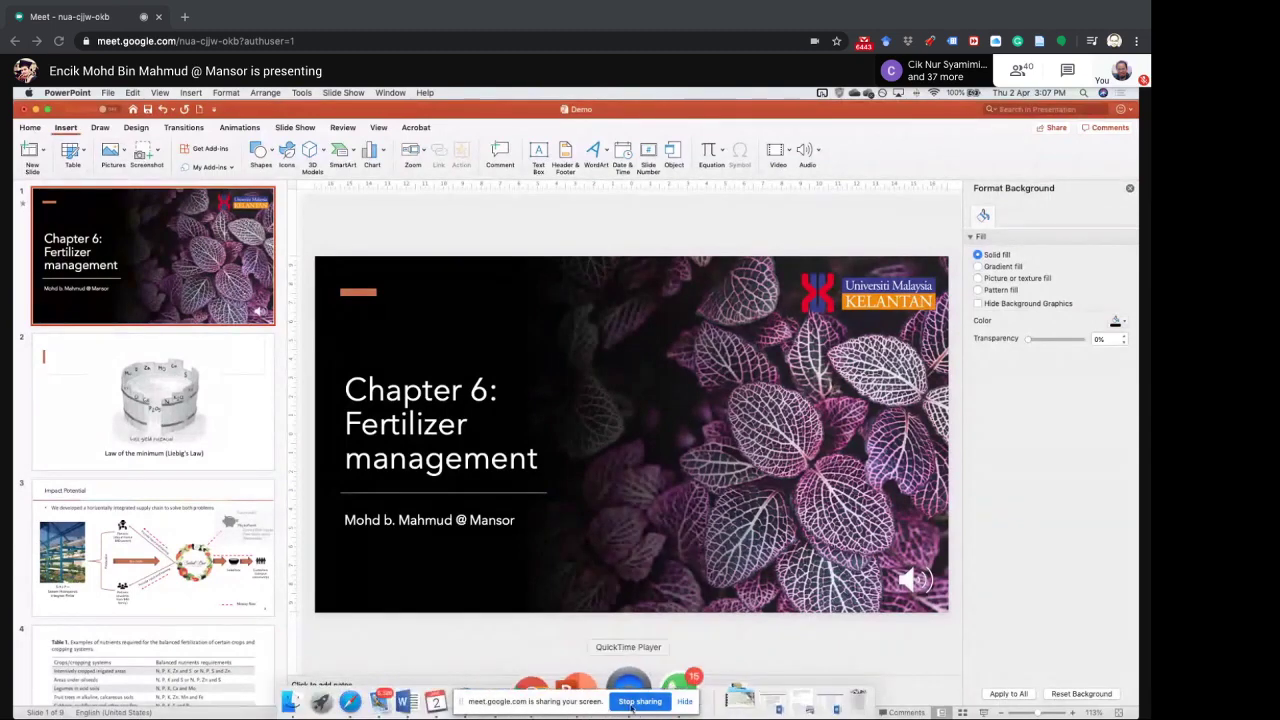
click(684, 701)
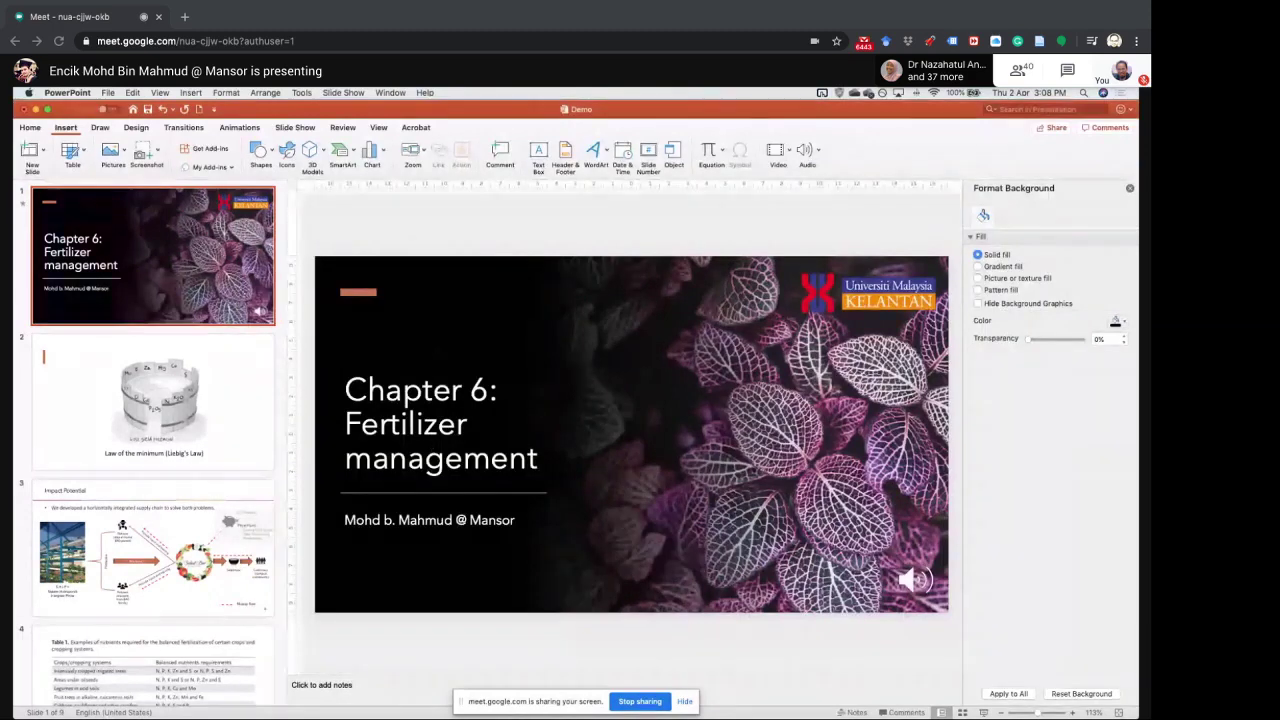
mouse_move(598, 709)
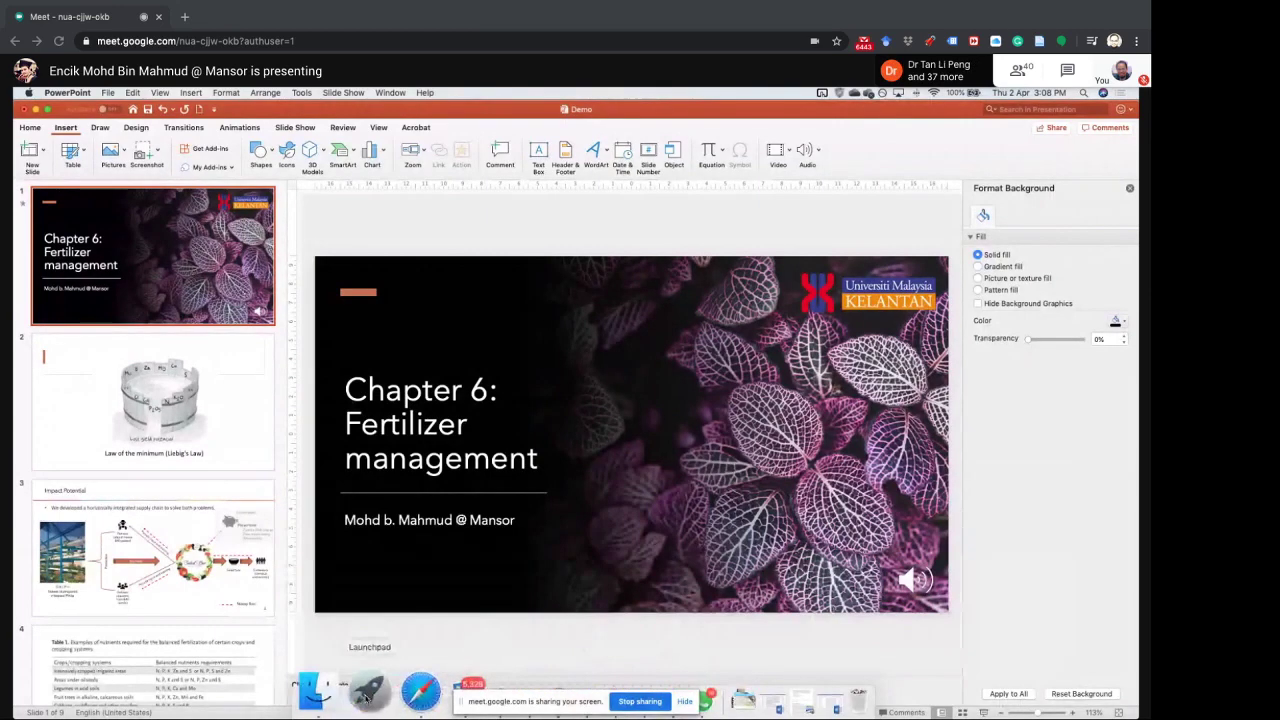
Launch Camtasia 2 from the second page of Launchpad.
click(368, 692)
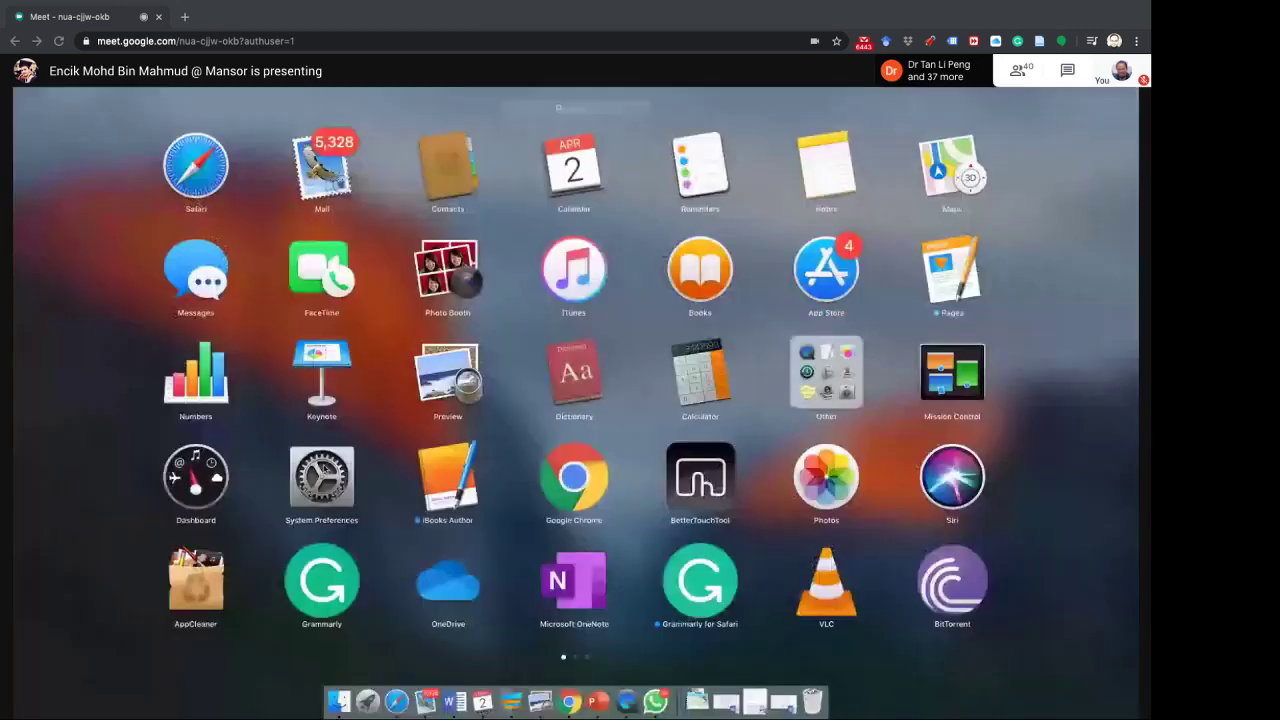
scroll(560, 446, down, 2)
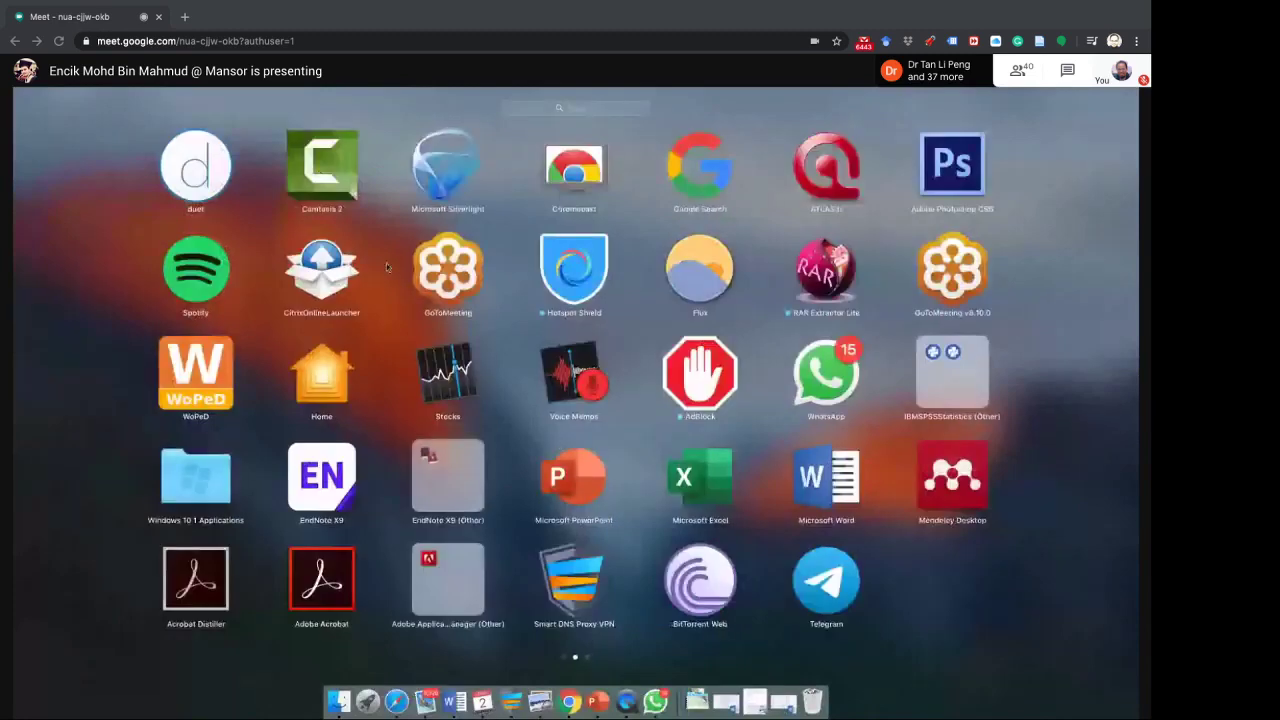
click(337, 185)
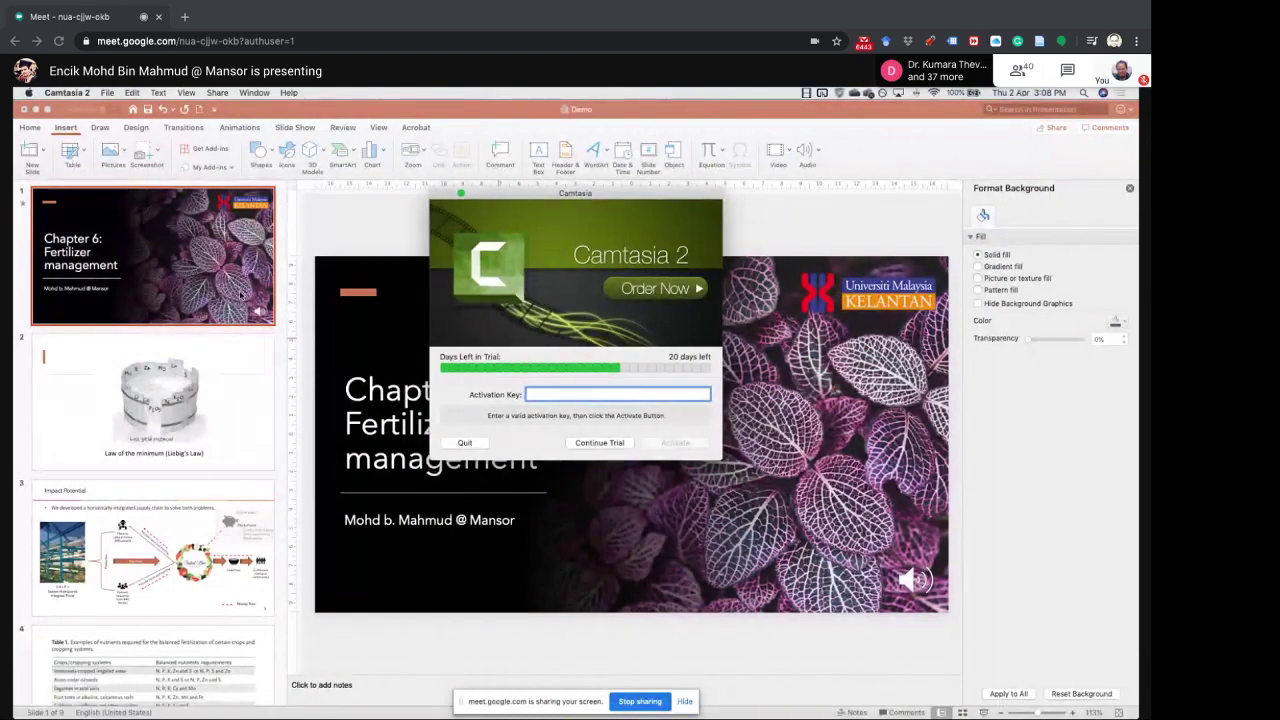
Continue the Camtasia 2 trial, move its editor window slightly lower, and bring PowerPoint forward.
mouse_move(612, 688)
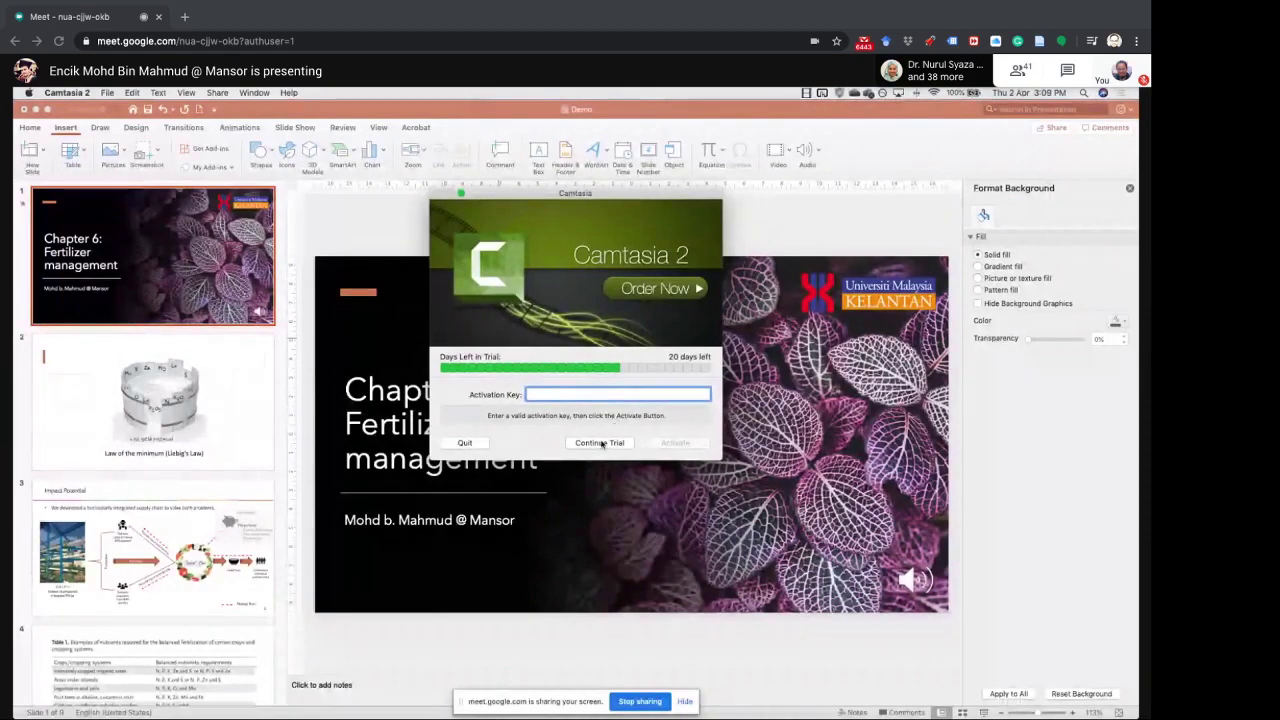
click(601, 444)
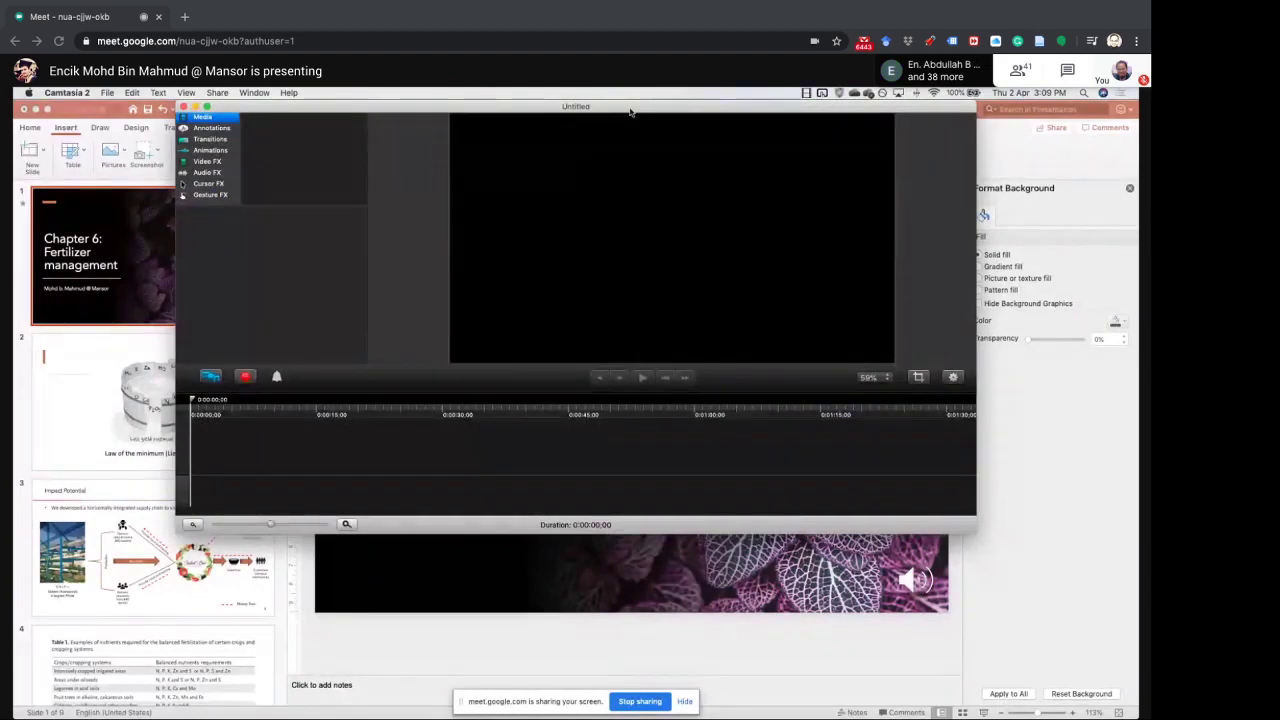
drag(614, 115, 634, 156)
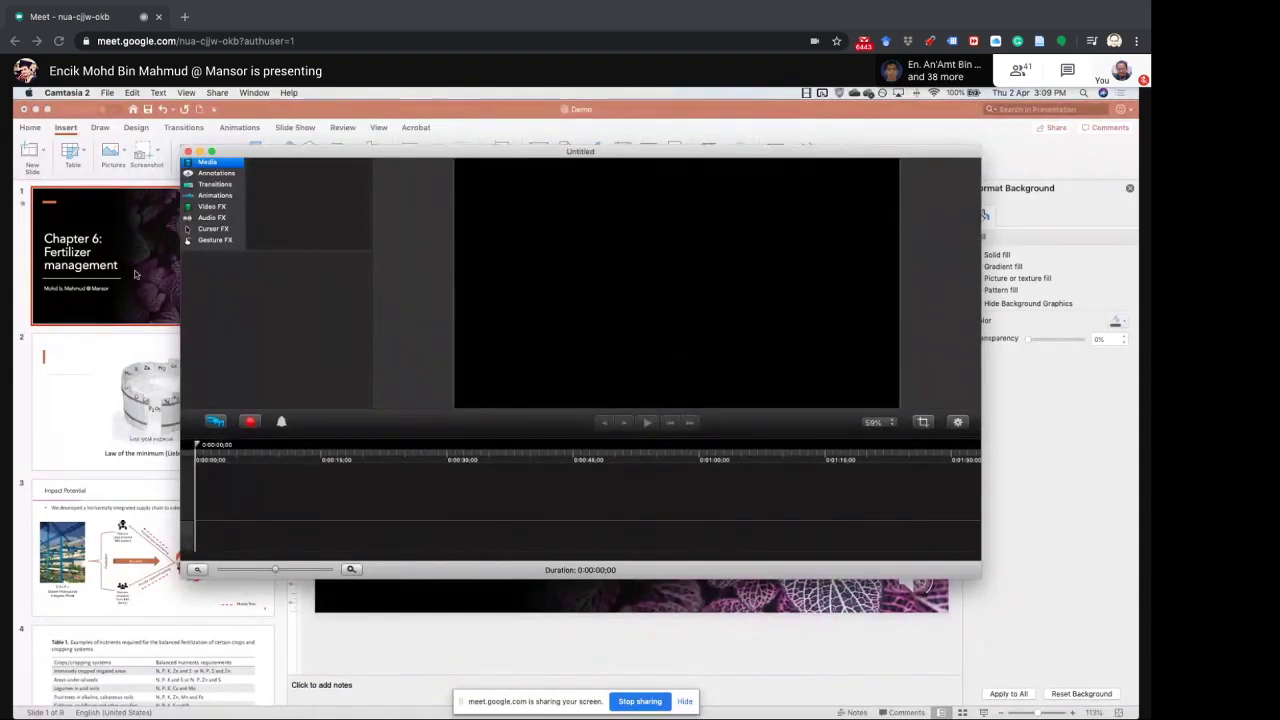
click(508, 123)
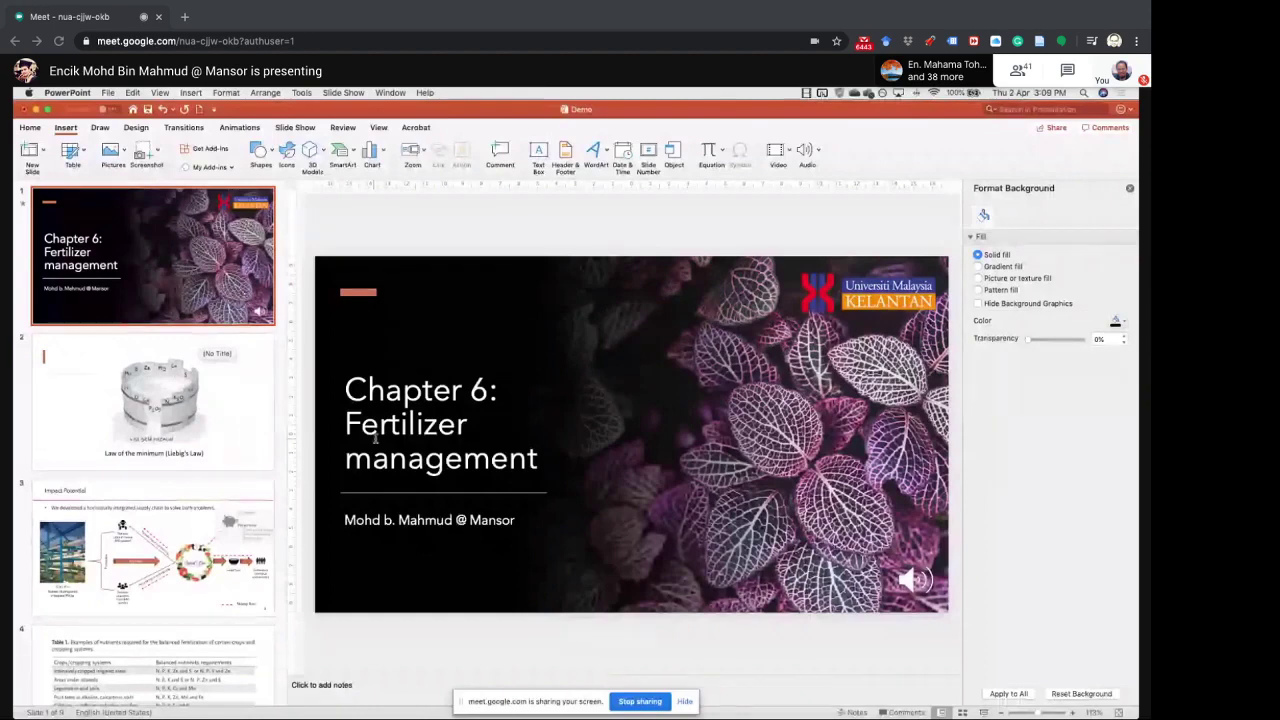
Bring Camtasia 2's empty Untitled project in front of PowerPoint from the Dock.
mouse_move(430, 695)
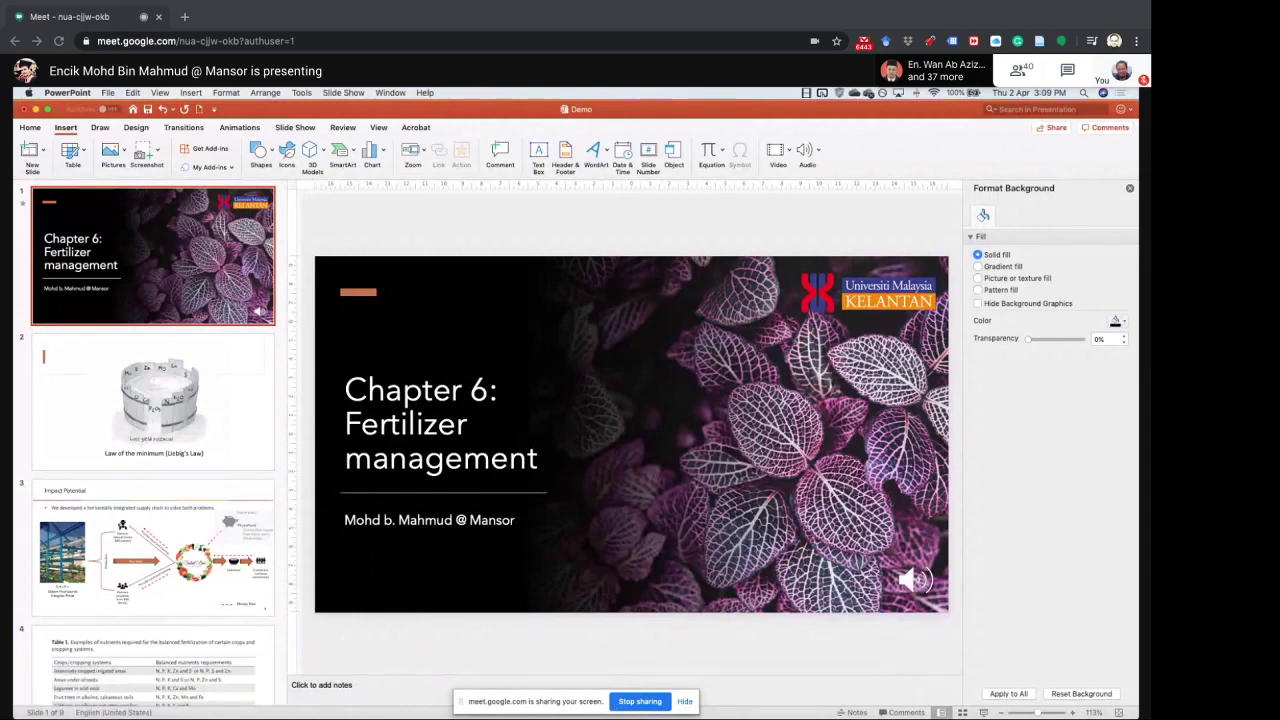
click(667, 680)
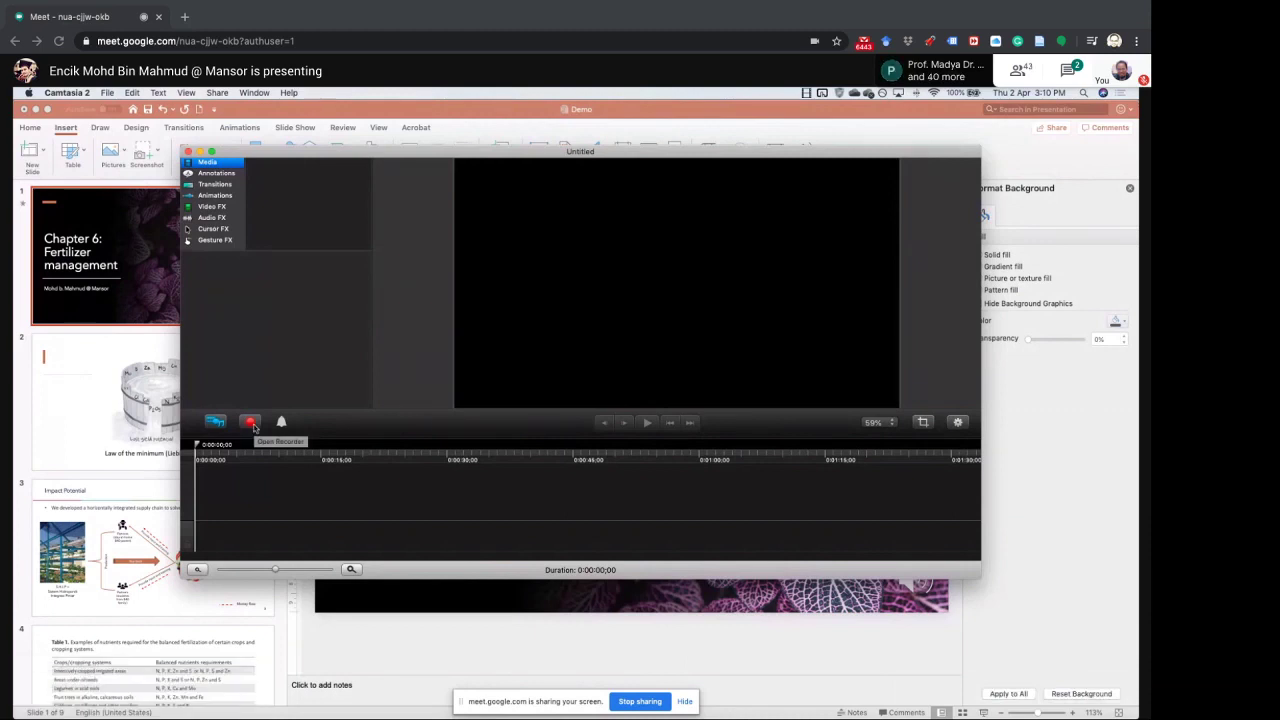
Record the full BenQ EW2440Z screen with the camera off and Built-in Microphone audio.
click(251, 423)
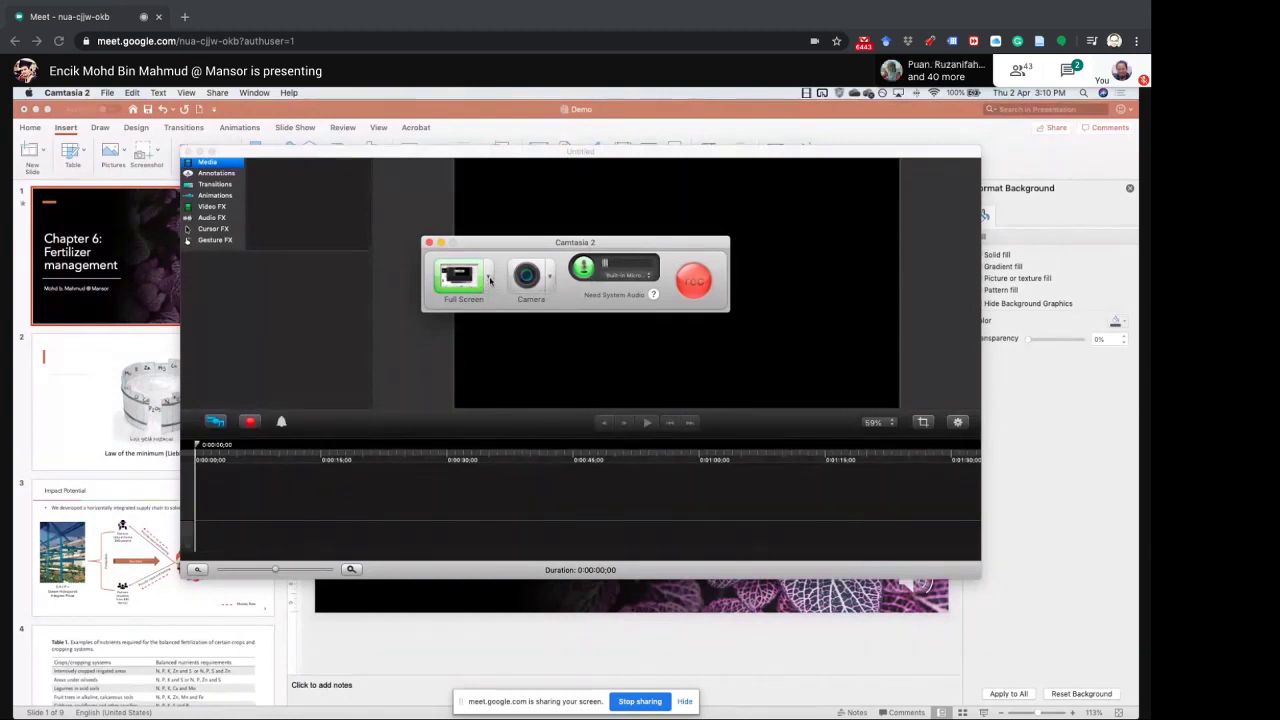
click(490, 281)
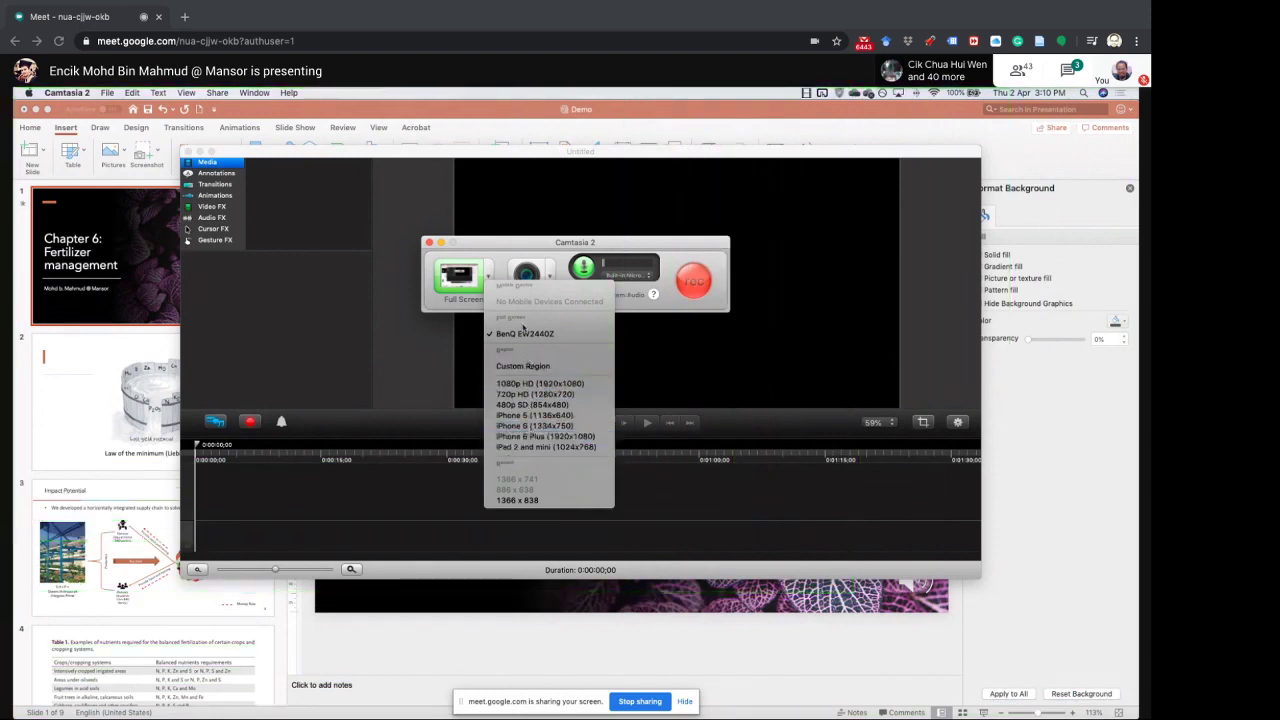
click(523, 335)
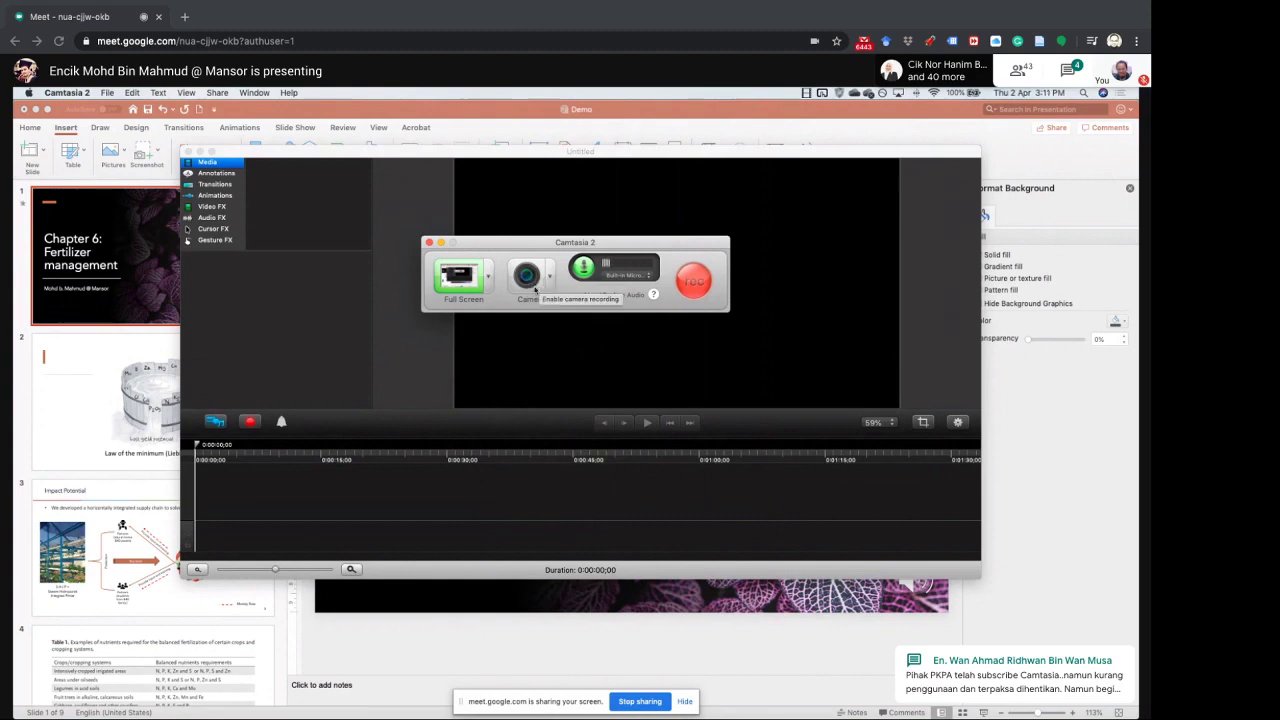
click(527, 289)
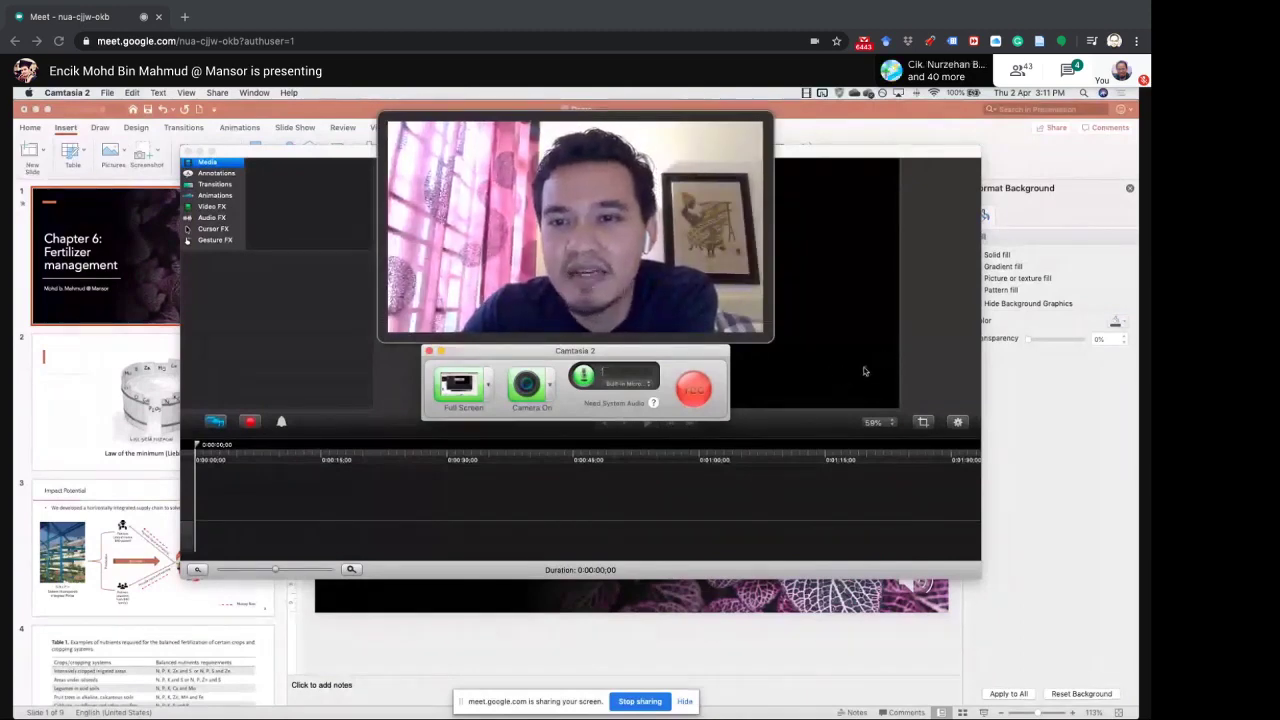
click(527, 386)
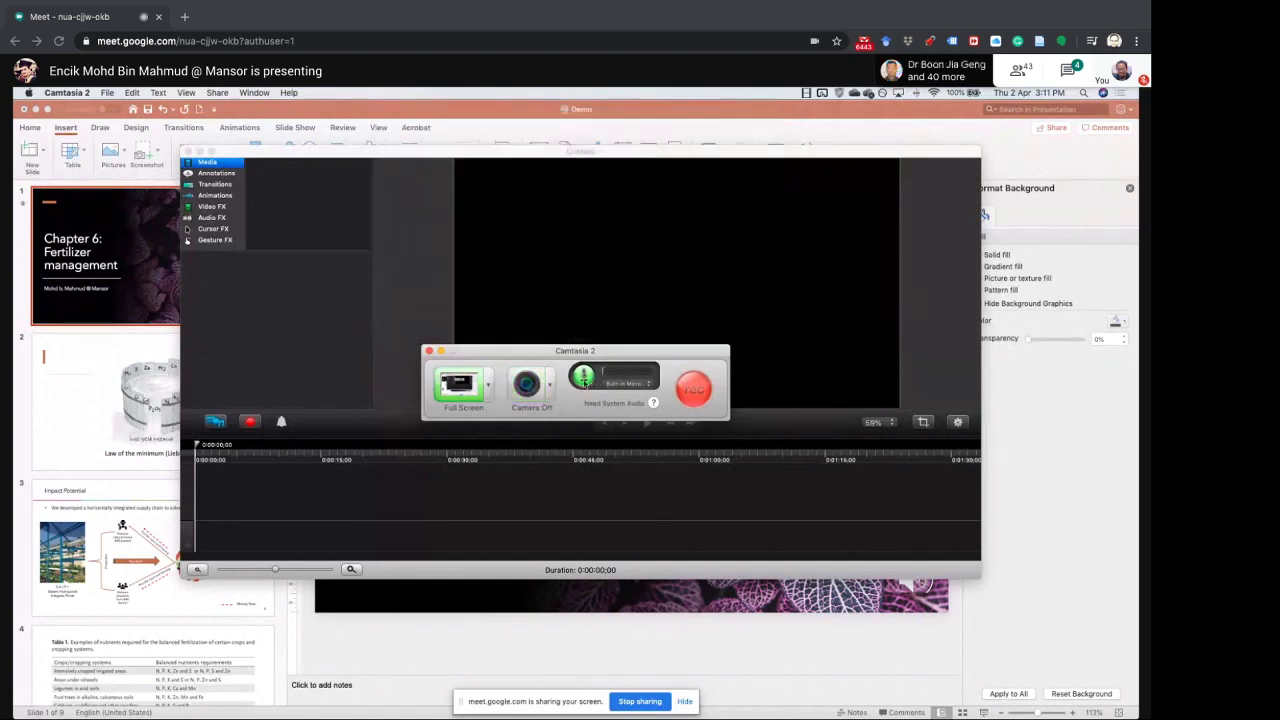
click(630, 381)
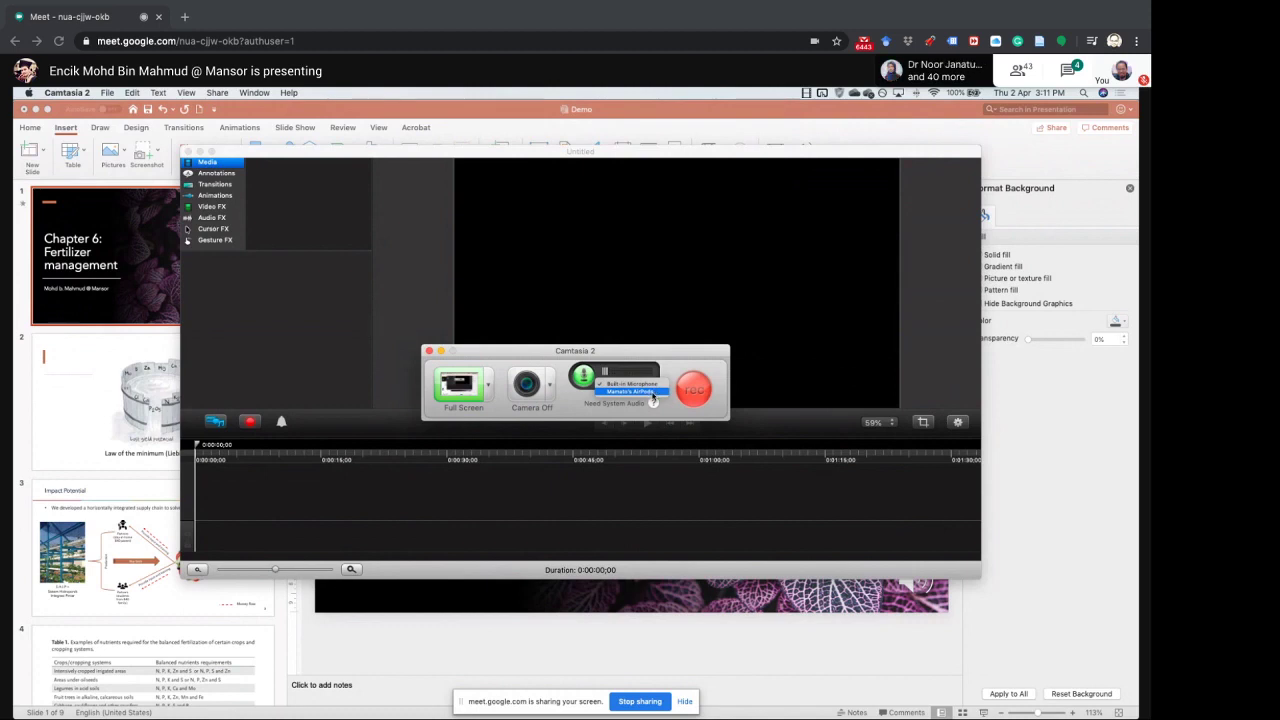
click(677, 368)
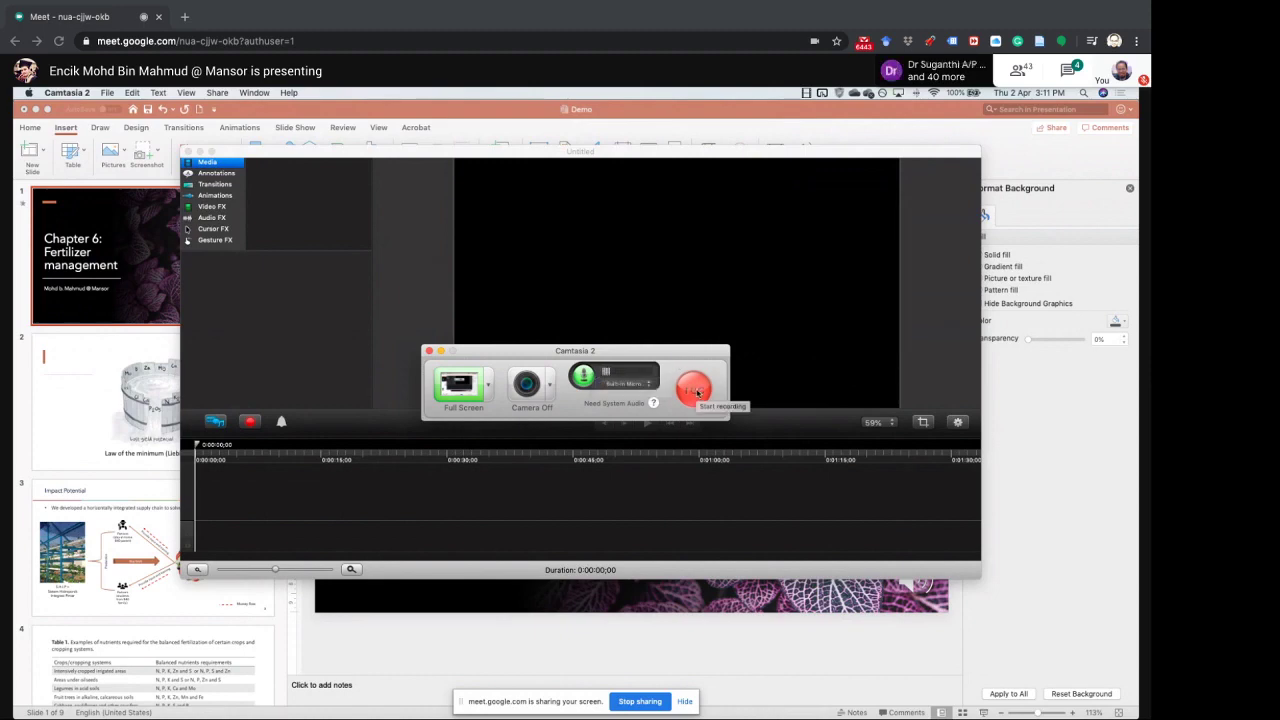
click(697, 390)
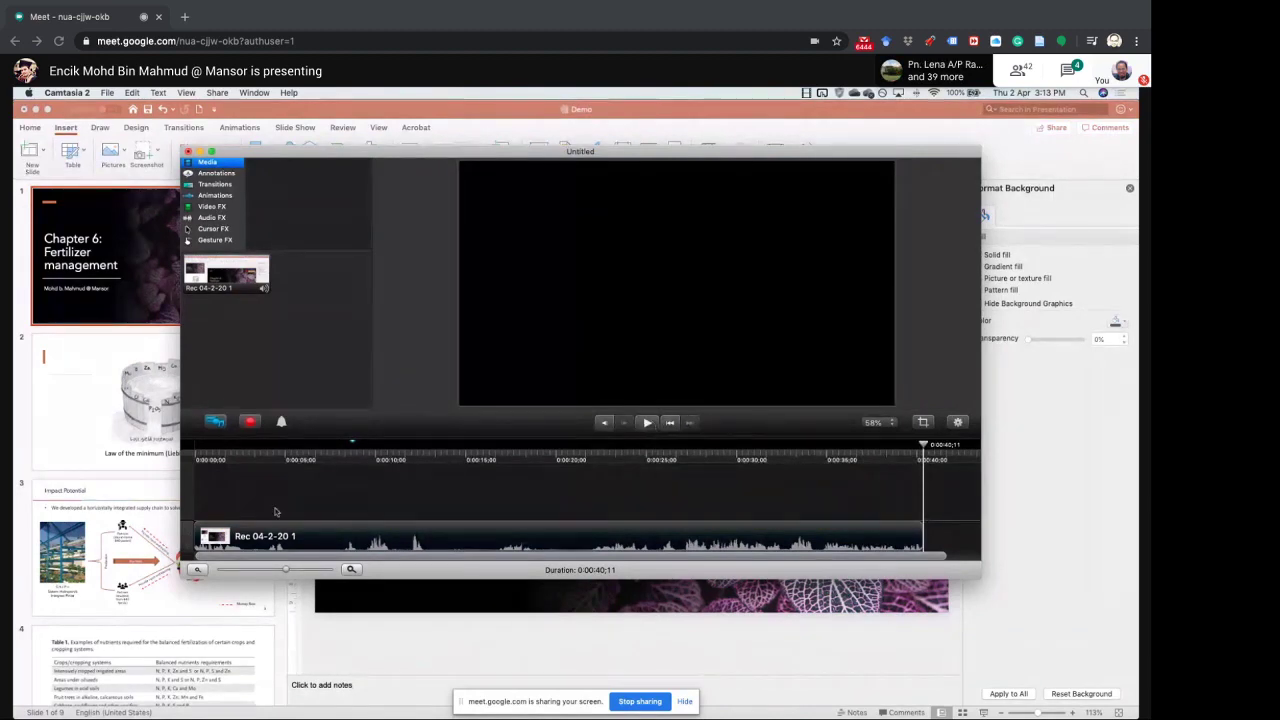
Split the recording at the 0:04 and 0:20 marks.
click(273, 460)
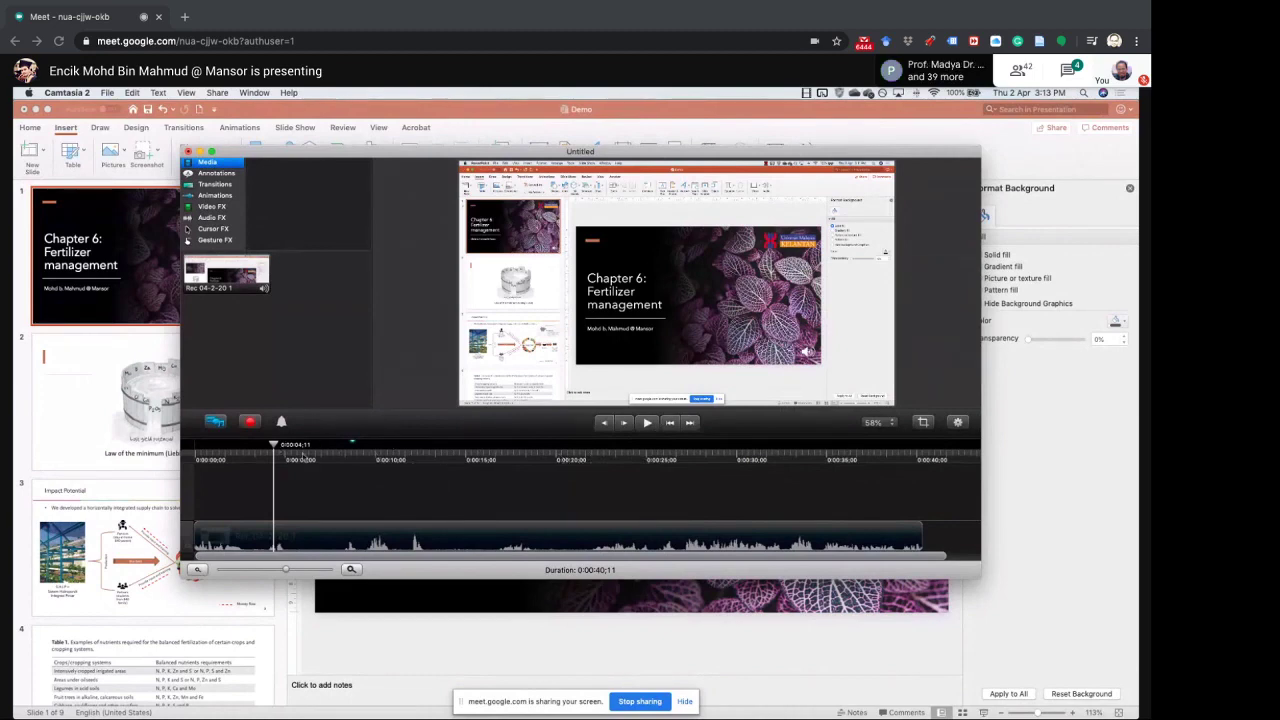
right_click(277, 448)
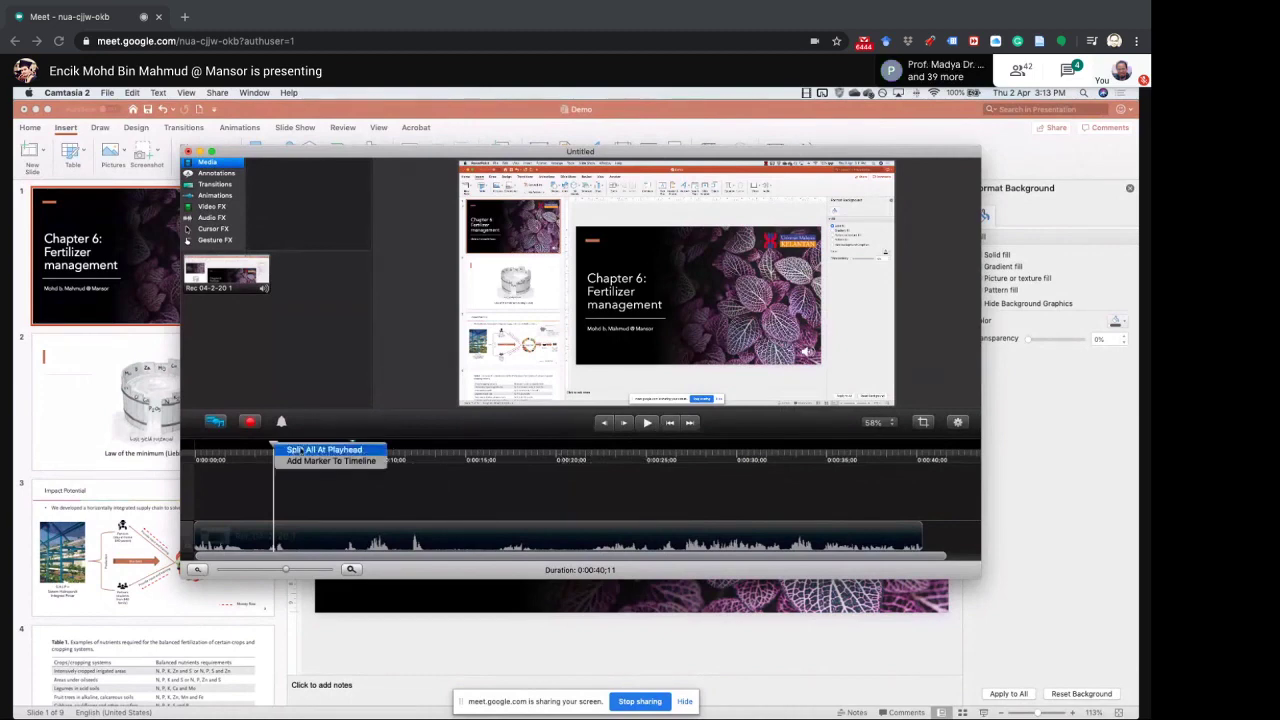
click(300, 450)
click(576, 459)
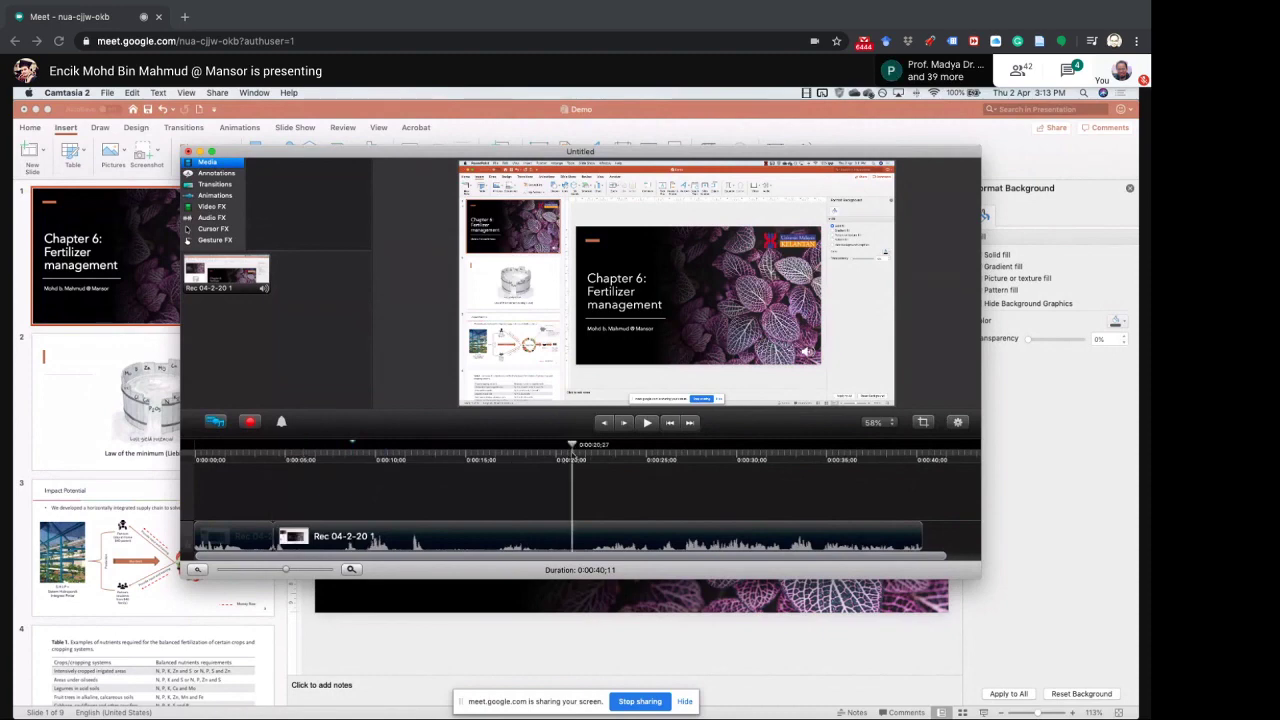
click(648, 422)
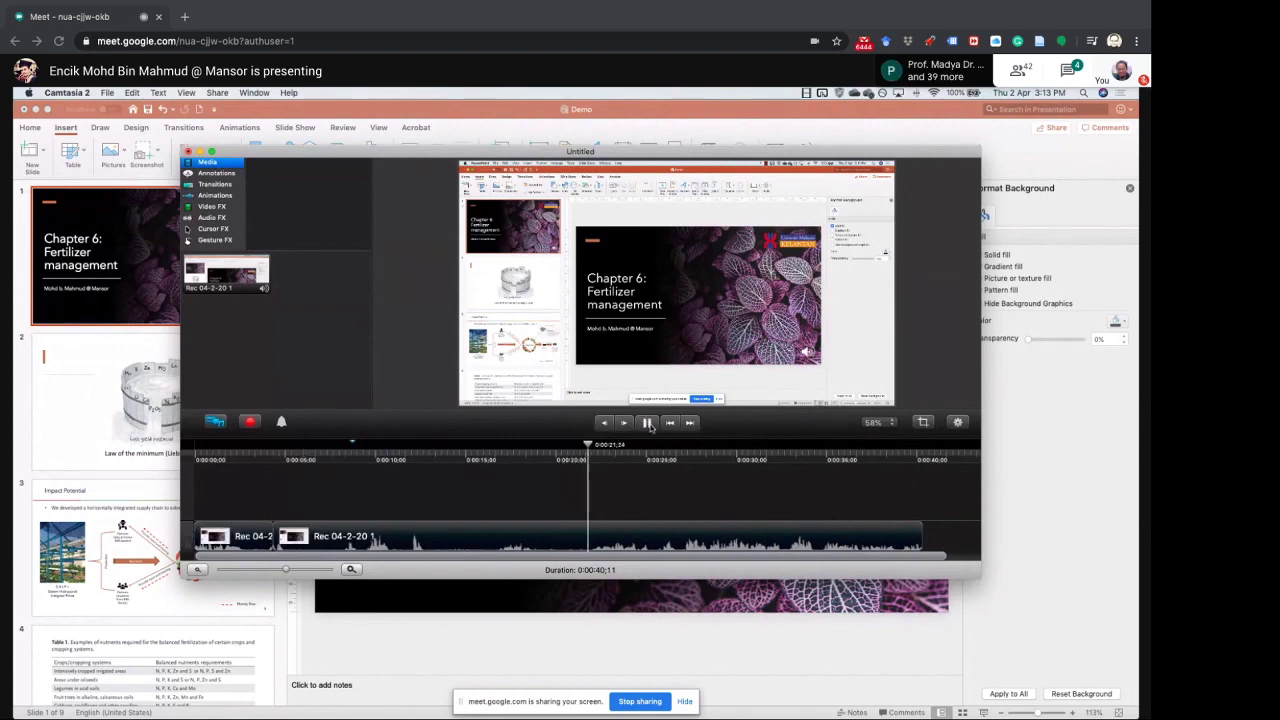
click(648, 423)
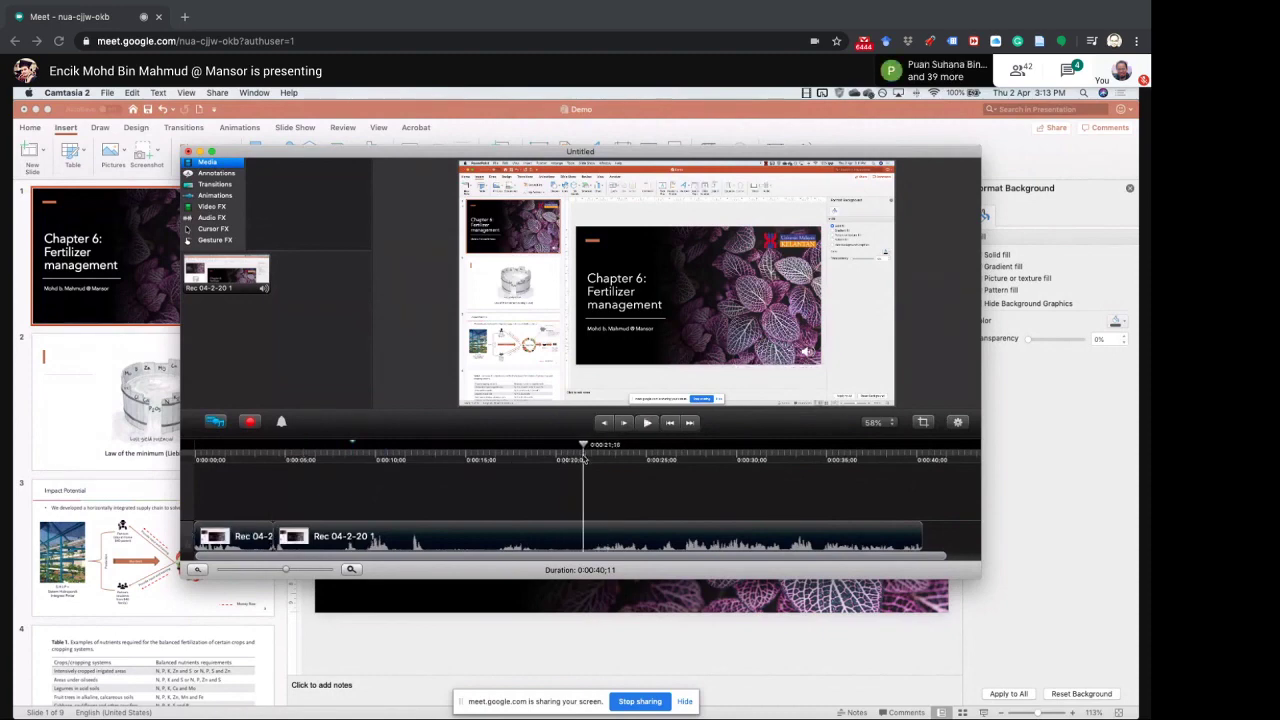
click(584, 452)
right_click(585, 447)
click(597, 449)
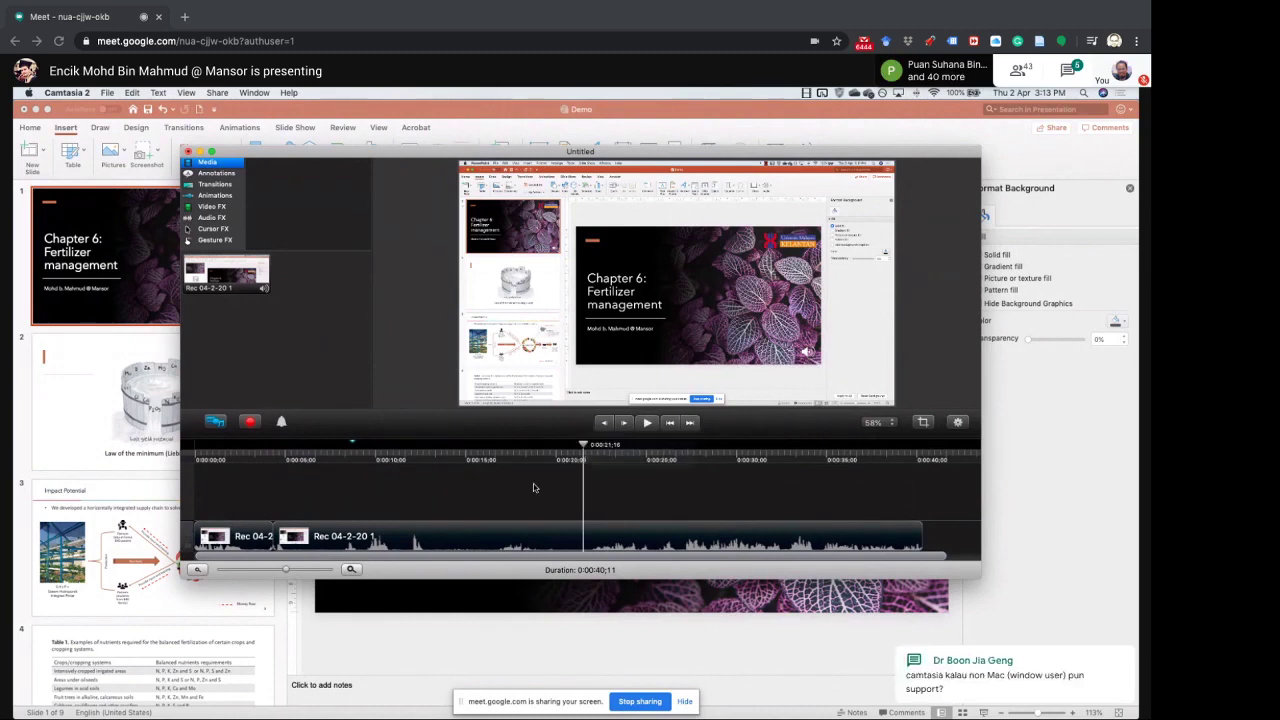
Delete the middle section, close the gap, and preview the trimmed 0:23;06 recording.
click(505, 539)
key(Delete)
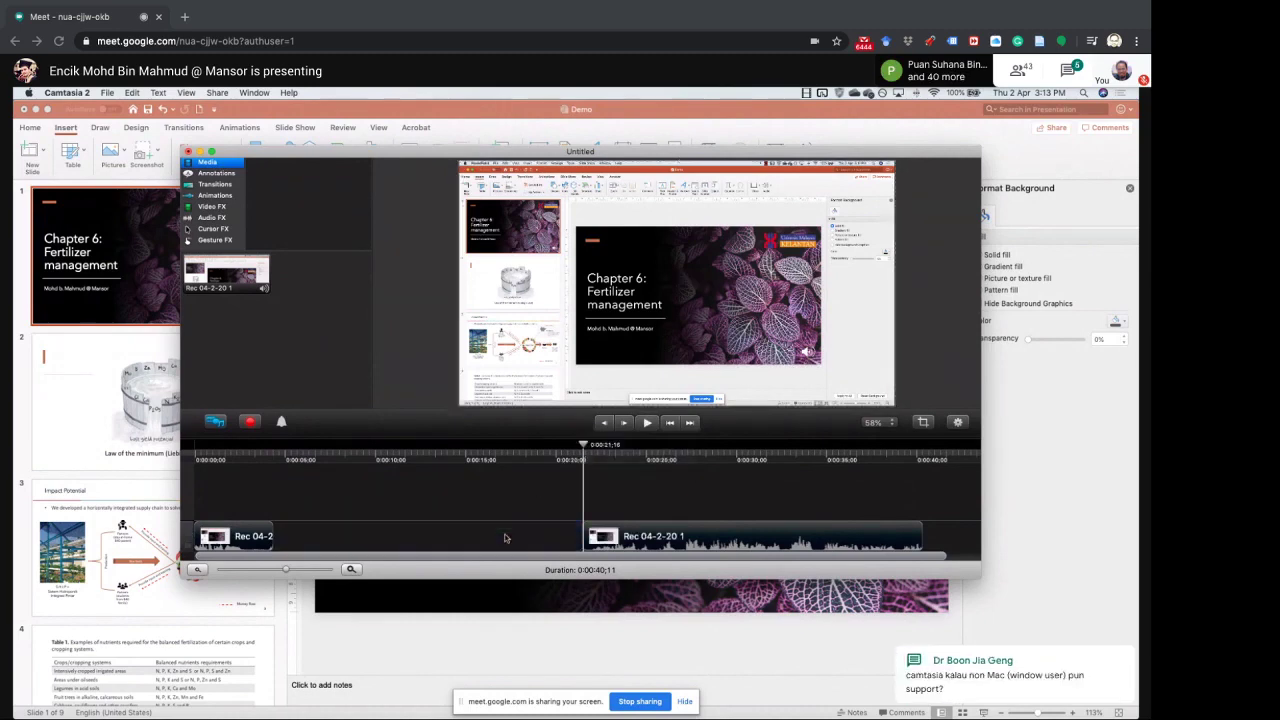
drag(624, 540, 490, 542)
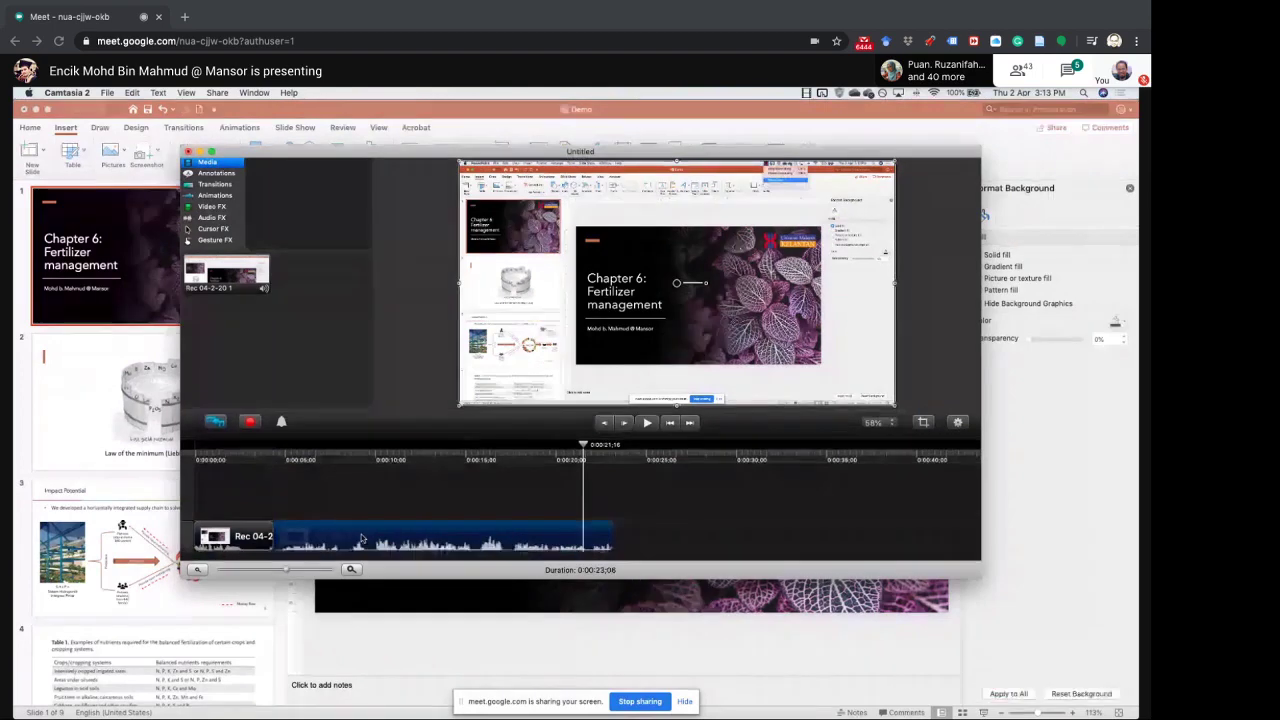
click(647, 422)
click(647, 422)
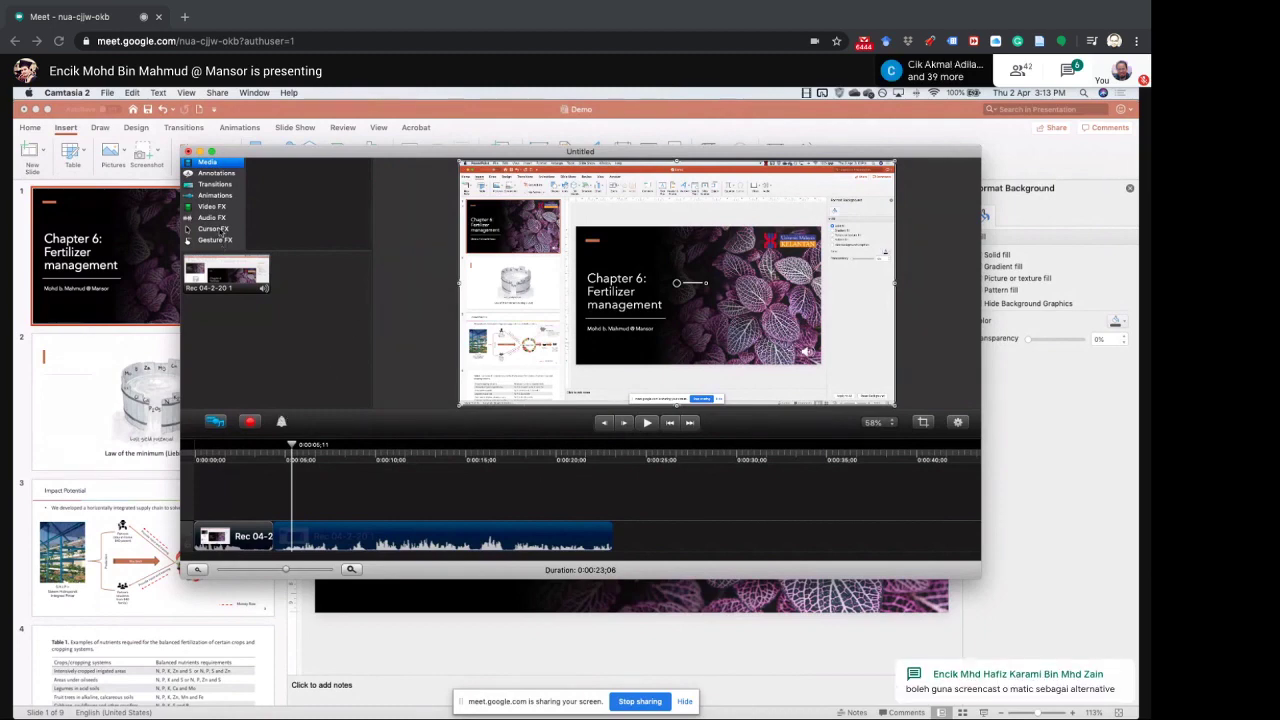
Apply the Cursor Highlight effect to the 0:00:23;06 clip and preview the yellow cursor glow.
click(222, 231)
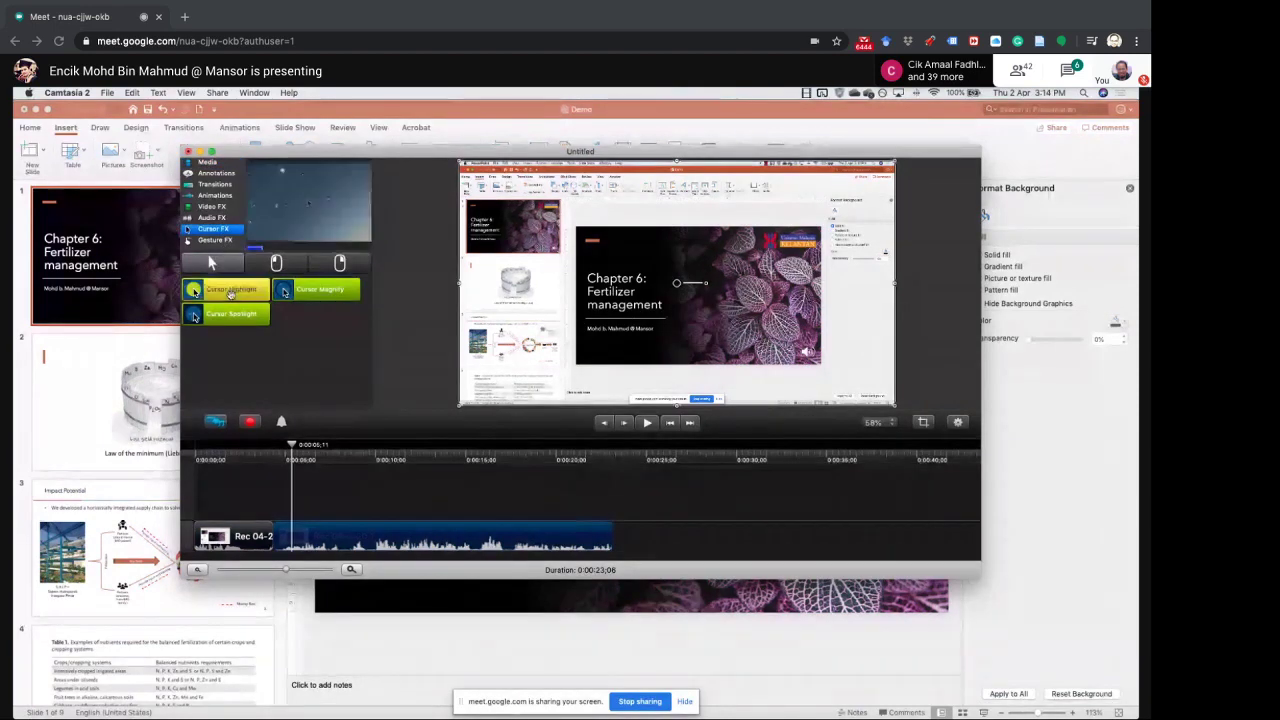
drag(231, 292, 527, 323)
click(647, 422)
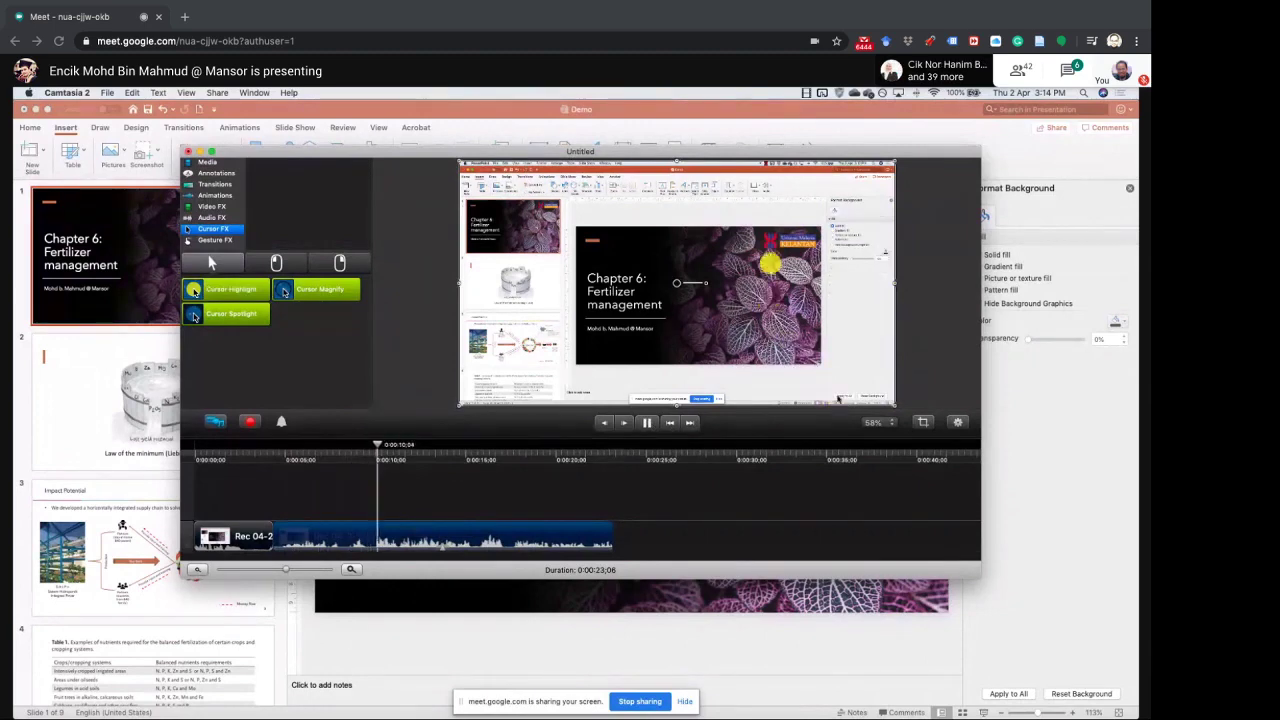
click(648, 422)
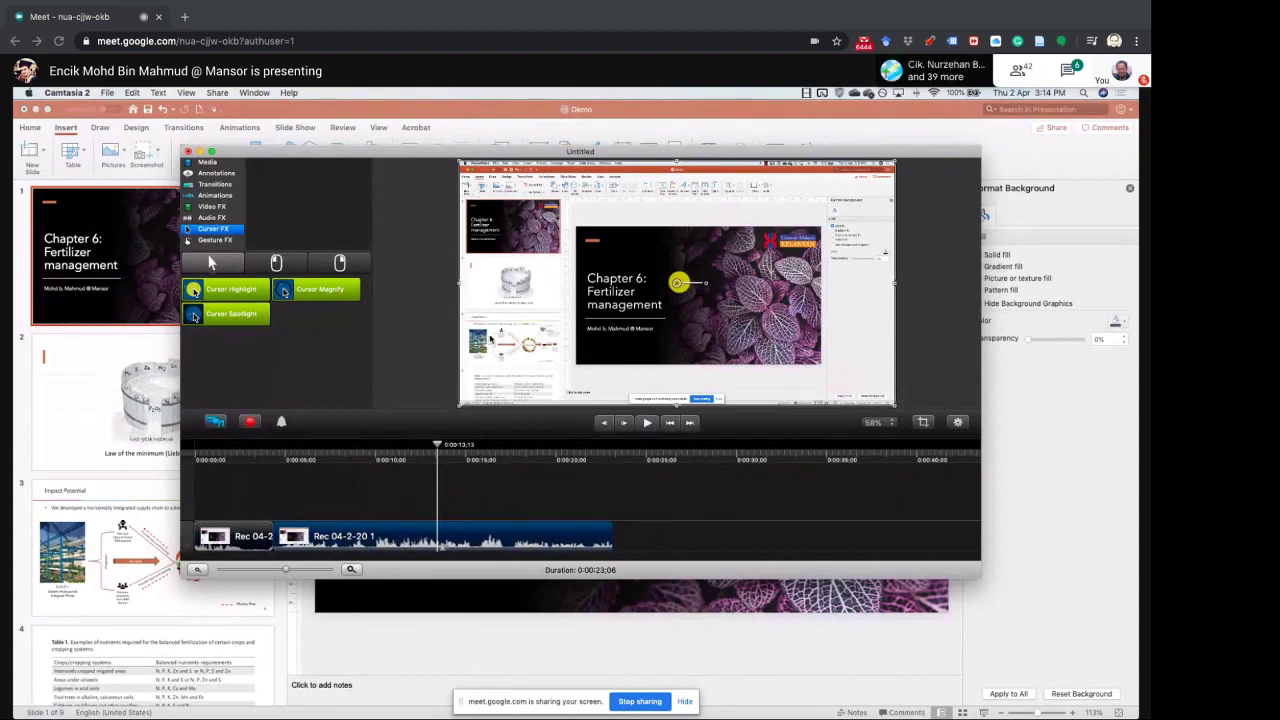
Cancel the export and close the Camtasia project without saving.
click(218, 93)
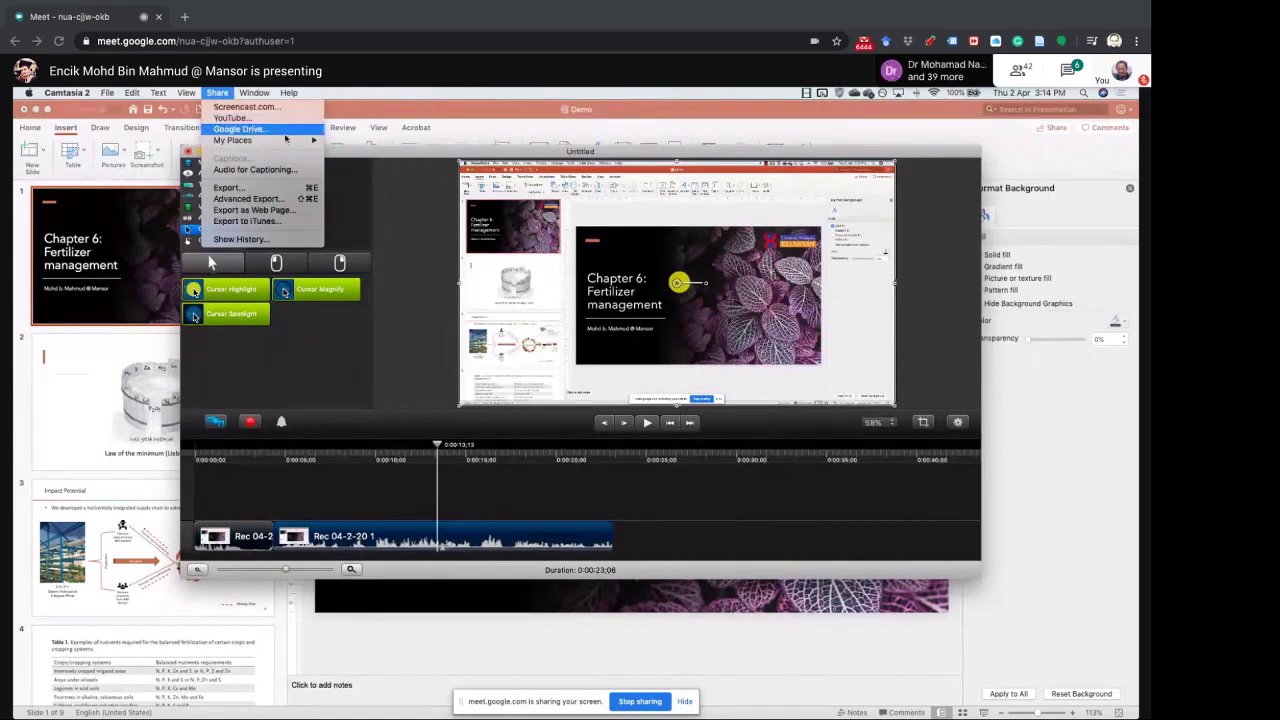
click(272, 190)
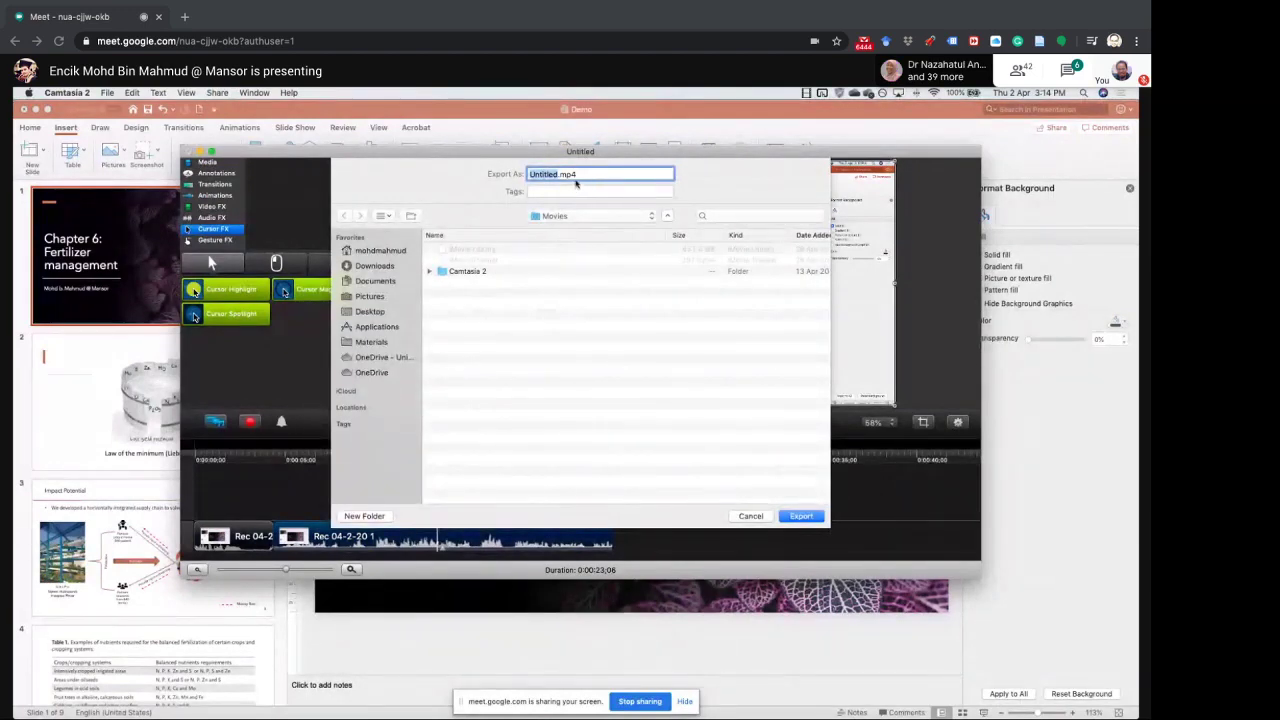
click(751, 516)
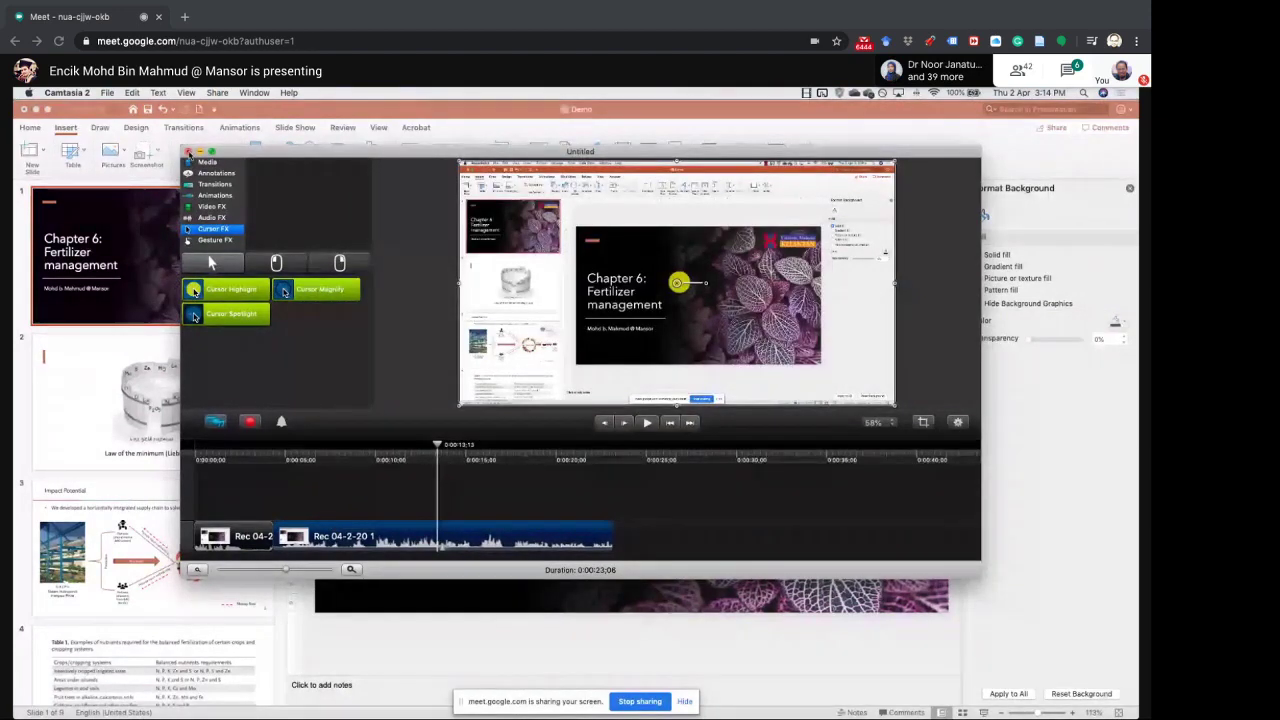
click(188, 151)
click(541, 216)
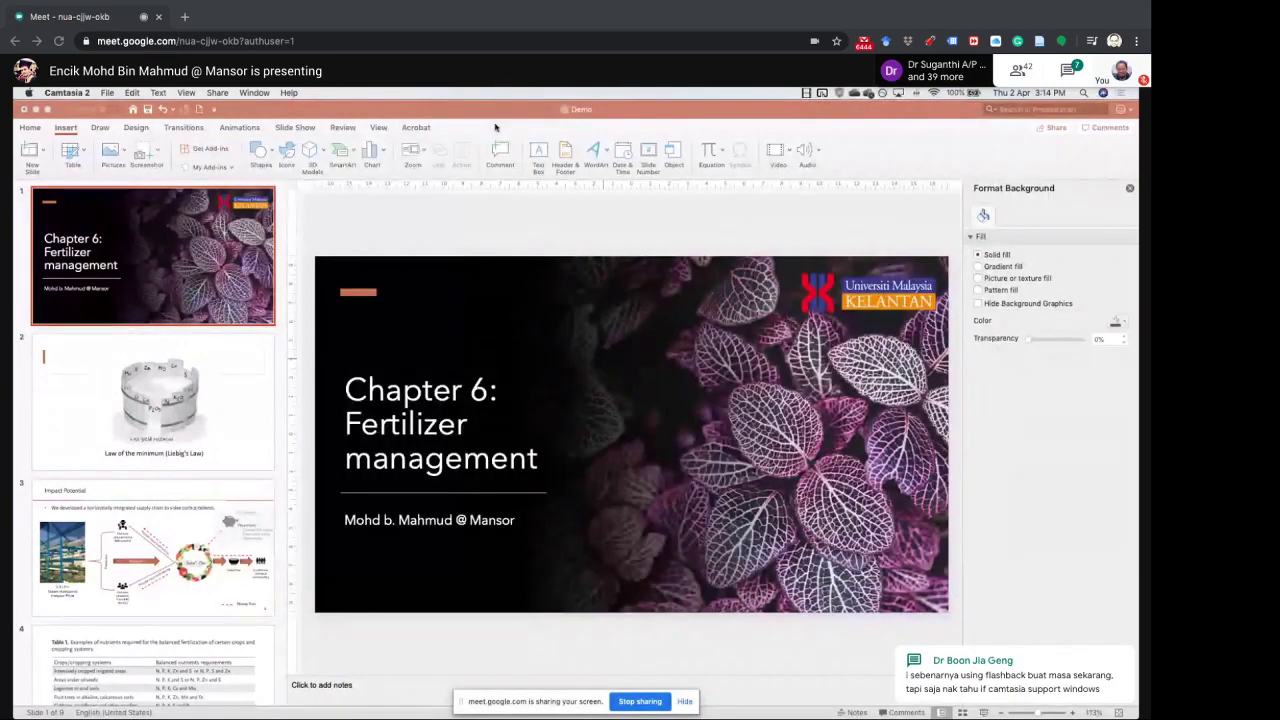
Bring the Chapter 6: Fertilizer management deck forward and stop the Google Meet screen share.
click(470, 155)
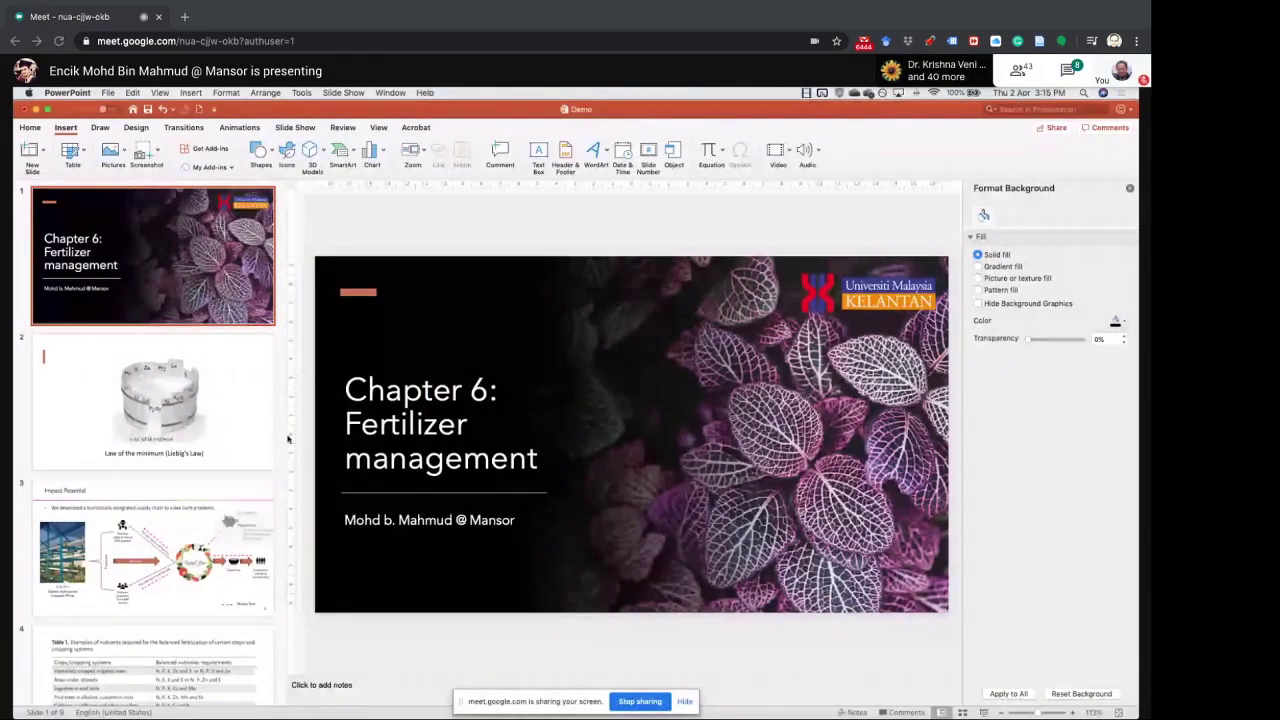
mouse_move(627, 702)
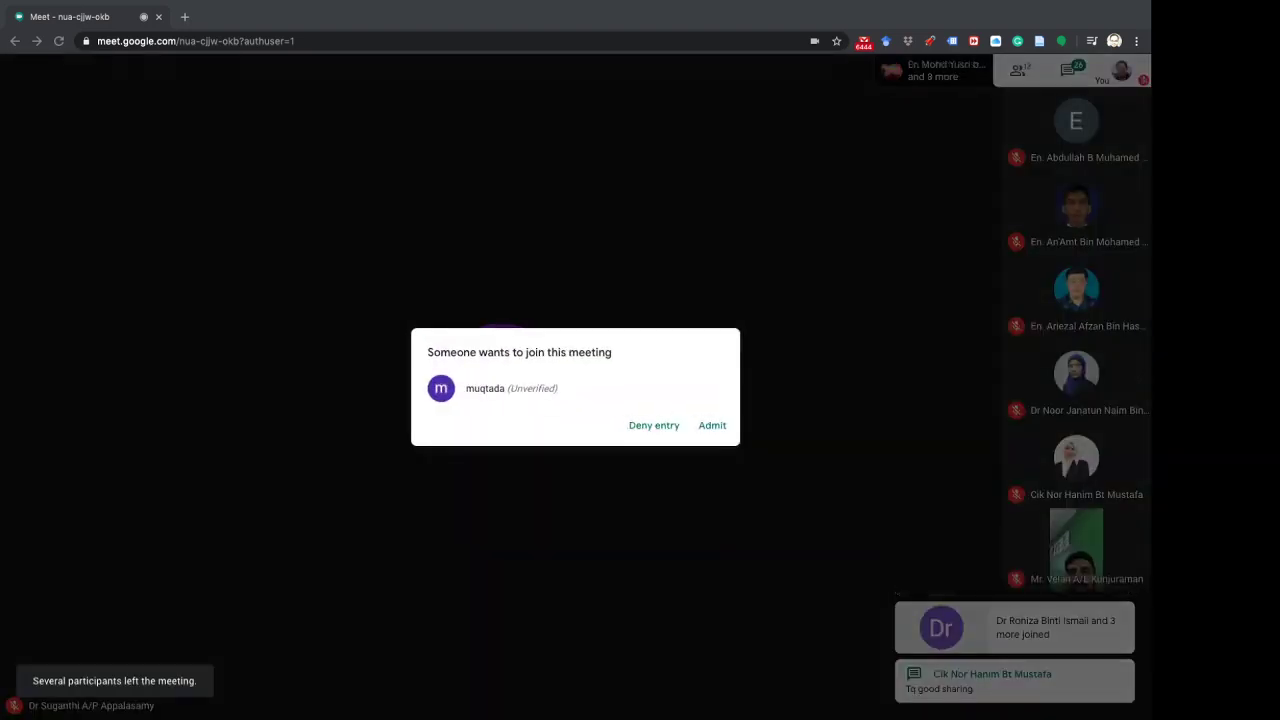
Admit the waiting guest from the 'Someone wants to join this meeting' request.
click(712, 425)
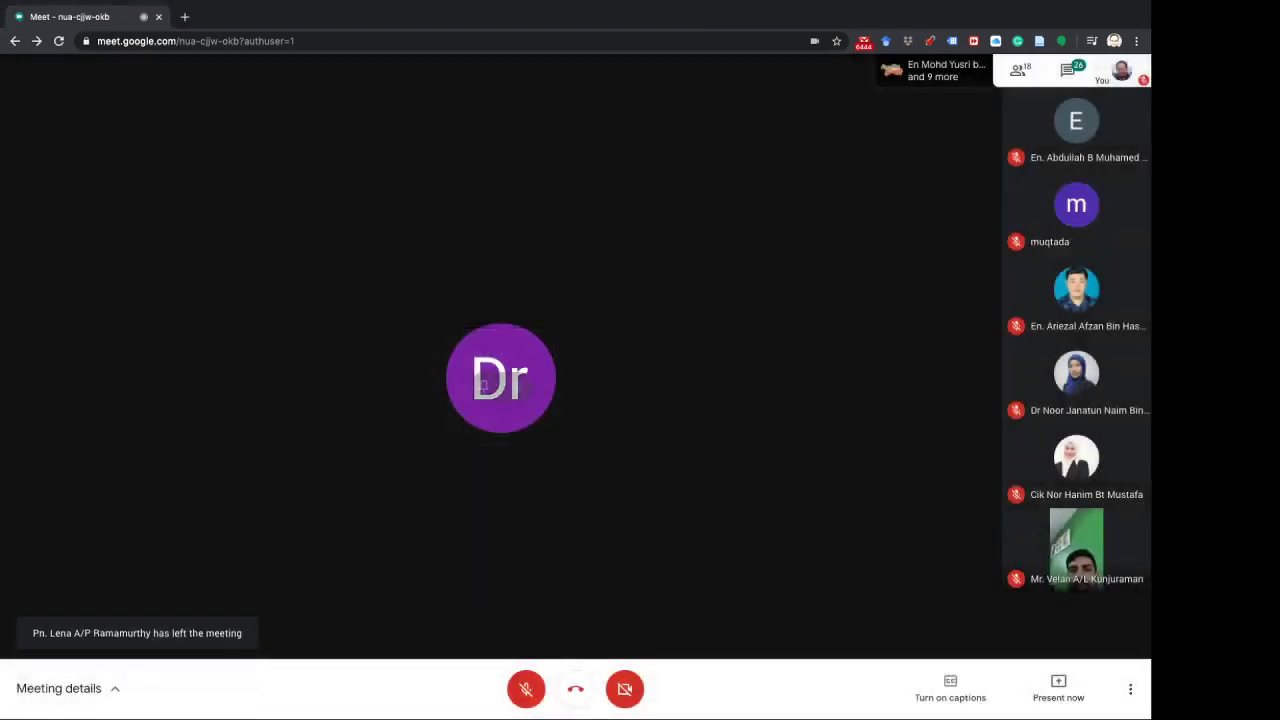